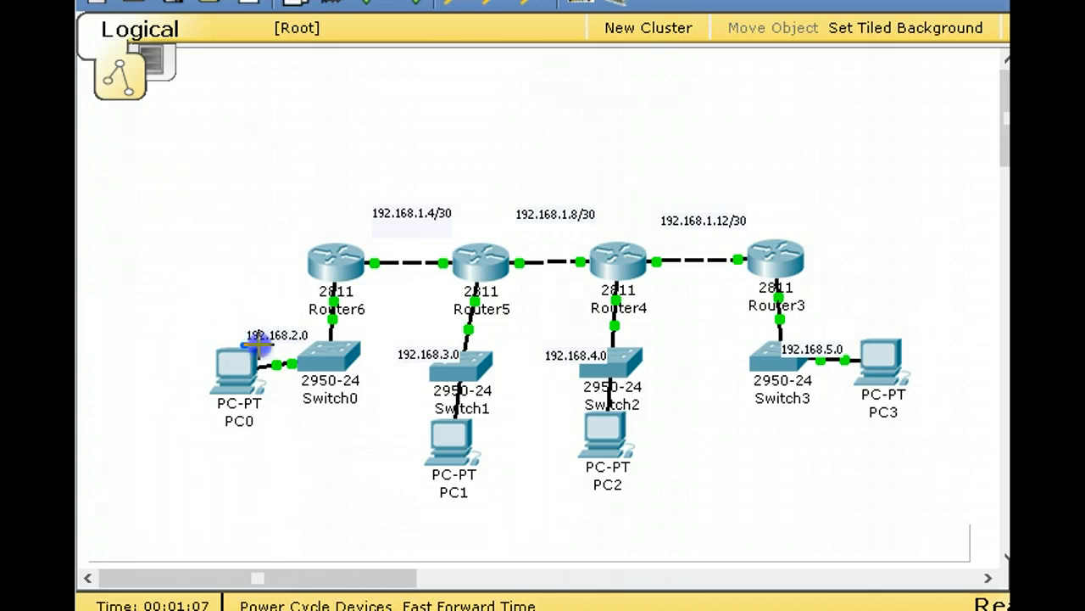
# Underline the four LAN addresses and trace the path from 192.168.2.0 to 192.168.5.0 in blue, clearing the annotations.
pyautogui.moveTo(286, 347); pyautogui.dragTo(322, 348)
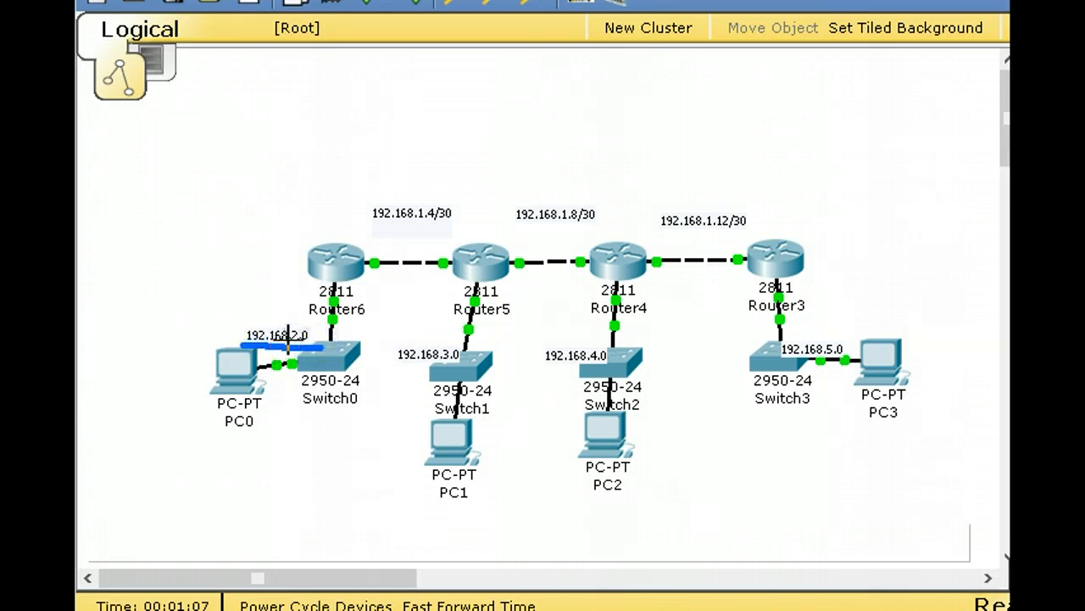
pyautogui.moveTo(396, 363); pyautogui.dragTo(459, 360)
pyautogui.moveTo(545, 363); pyautogui.dragTo(601, 361)
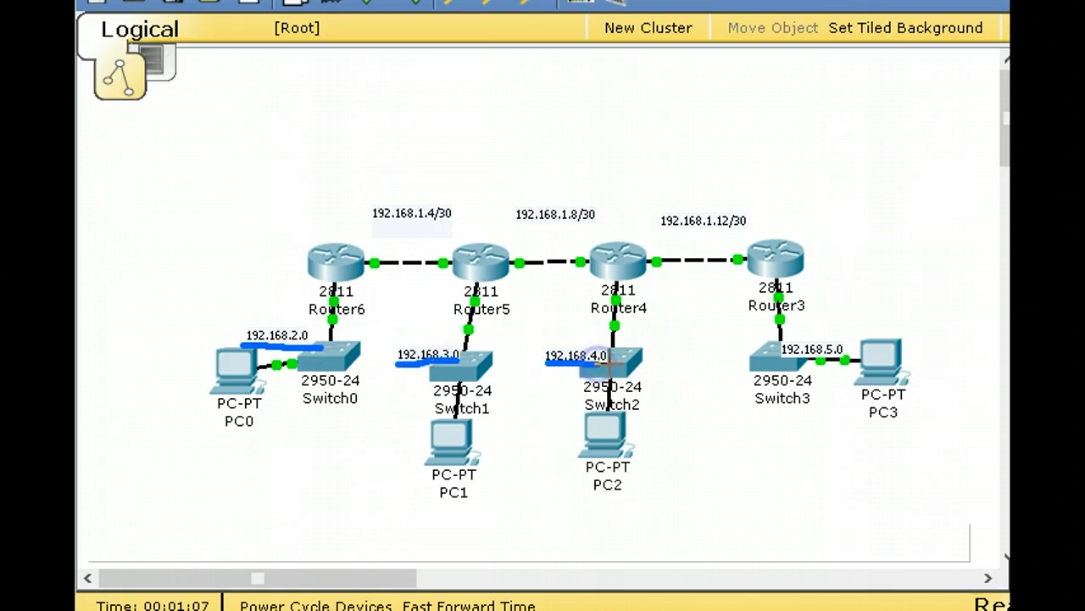
pyautogui.moveTo(773, 360); pyautogui.dragTo(860, 359)
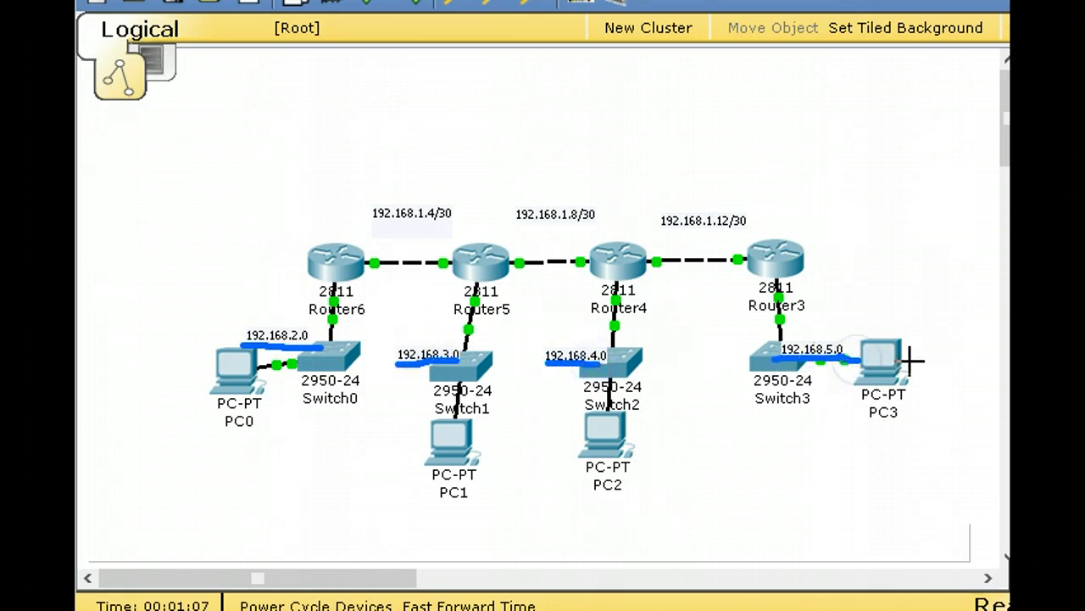
pyautogui.moveTo(302, 315)
pyautogui.mouseDown()
pyautogui.moveTo(222, 312)
pyautogui.moveTo(258, 380)
pyautogui.moveTo(318, 335)
pyautogui.moveTo(310, 310)
pyautogui.moveTo(316, 324)
pyautogui.moveTo(294, 308)
pyautogui.moveTo(344, 255)
pyautogui.moveTo(743, 257)
pyautogui.moveTo(800, 338)
pyautogui.moveTo(799, 322)
pyautogui.moveTo(795, 339)
pyautogui.mouseUp()
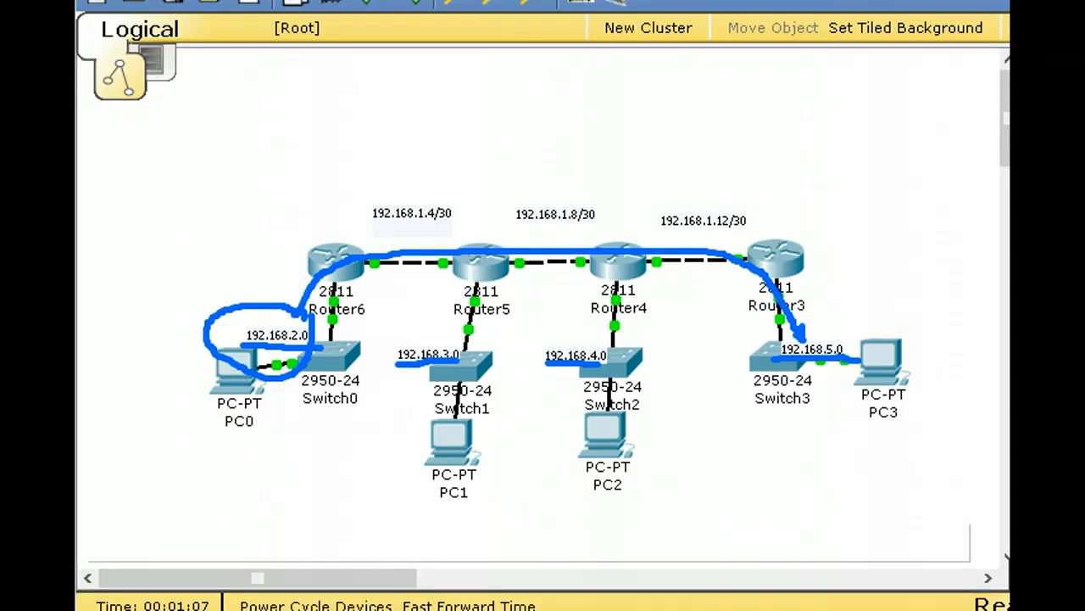
pyautogui.press('Escape')
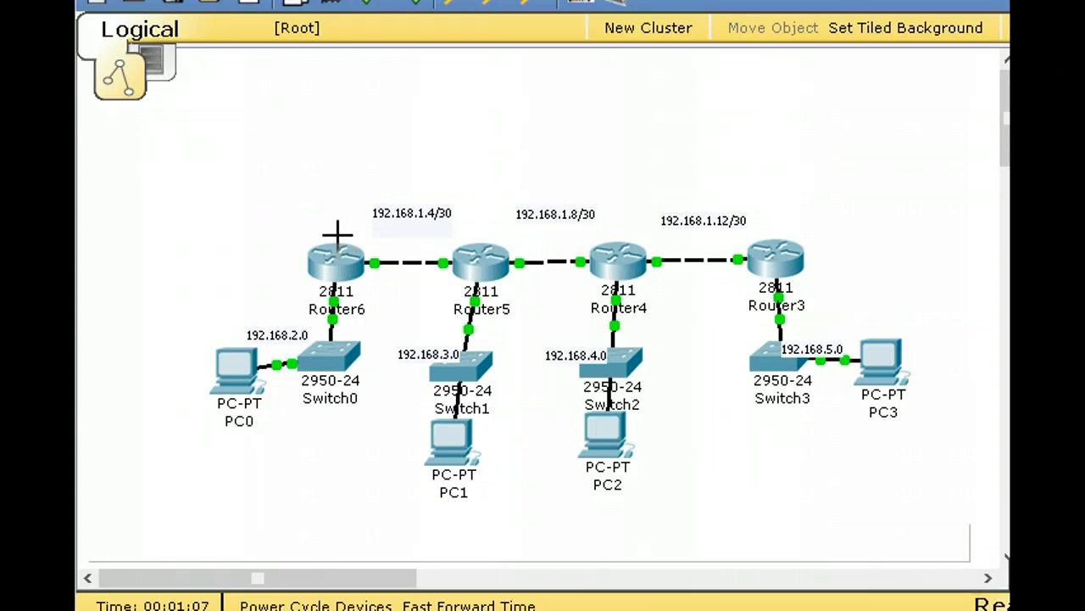
# Draw blue arrows both ways between Router6 and Router3 and red arrows from Router5 and Router4 to both end routers, erasing them all.
pyautogui.moveTo(335, 226); pyautogui.dragTo(782, 225)
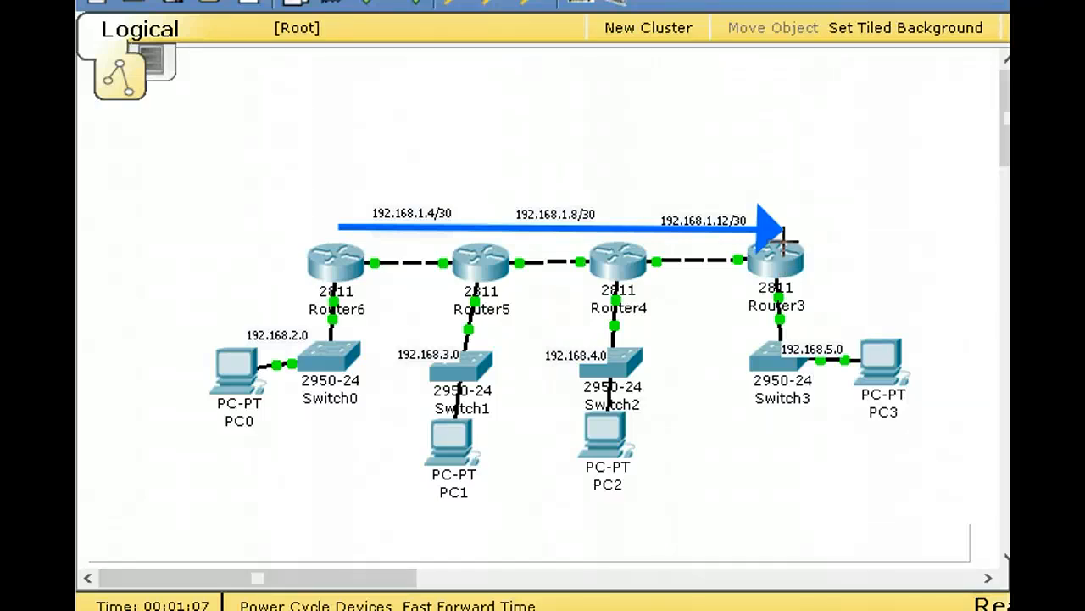
pyautogui.moveTo(773, 187); pyautogui.dragTo(334, 186)
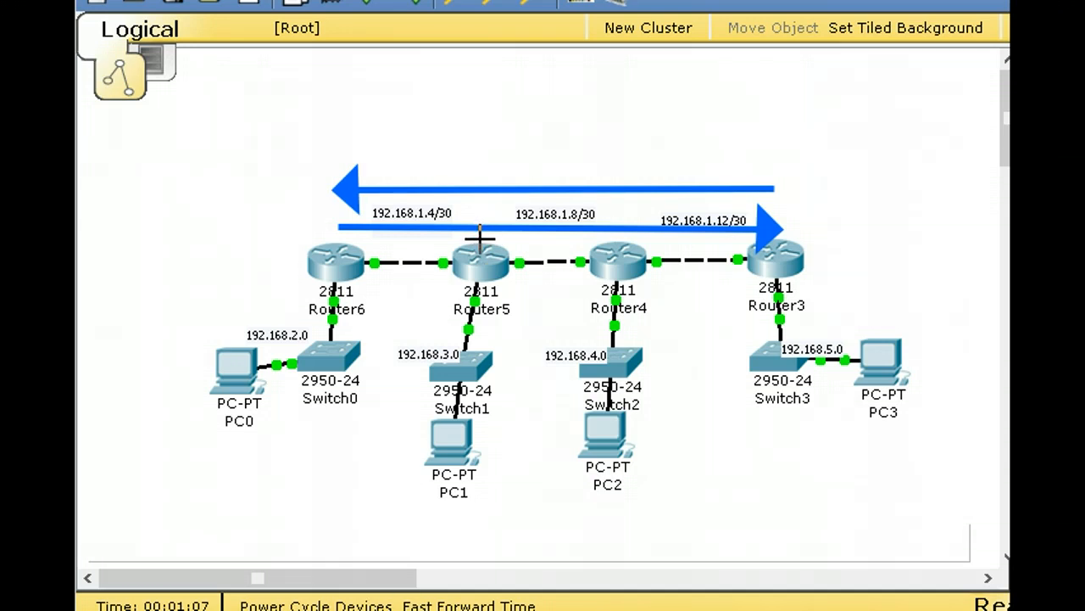
pyautogui.moveTo(481, 237); pyautogui.dragTo(754, 241)
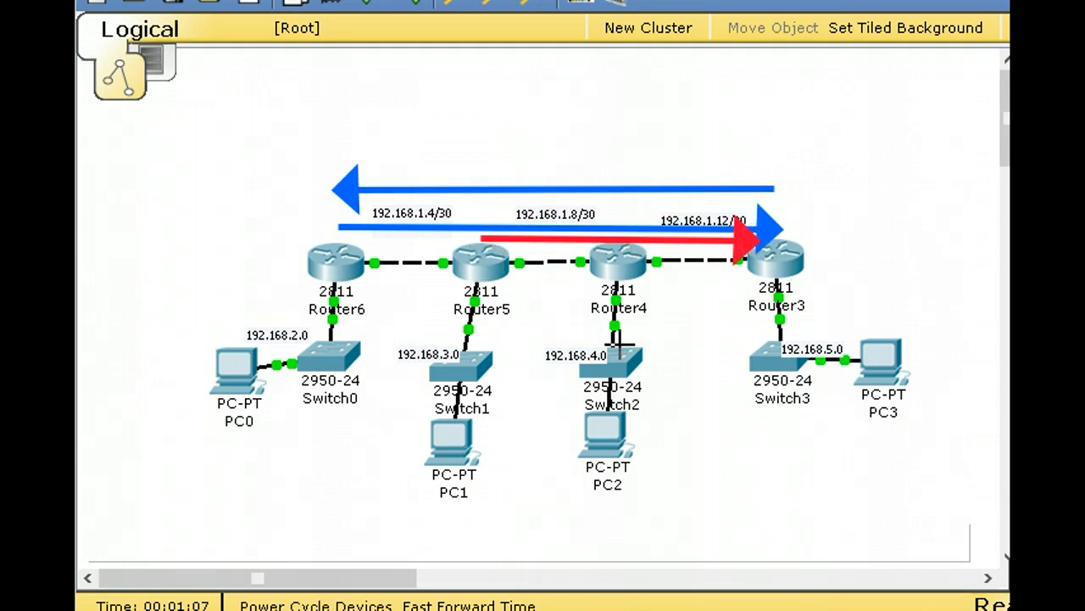
pyautogui.moveTo(480, 248); pyautogui.dragTo(350, 244)
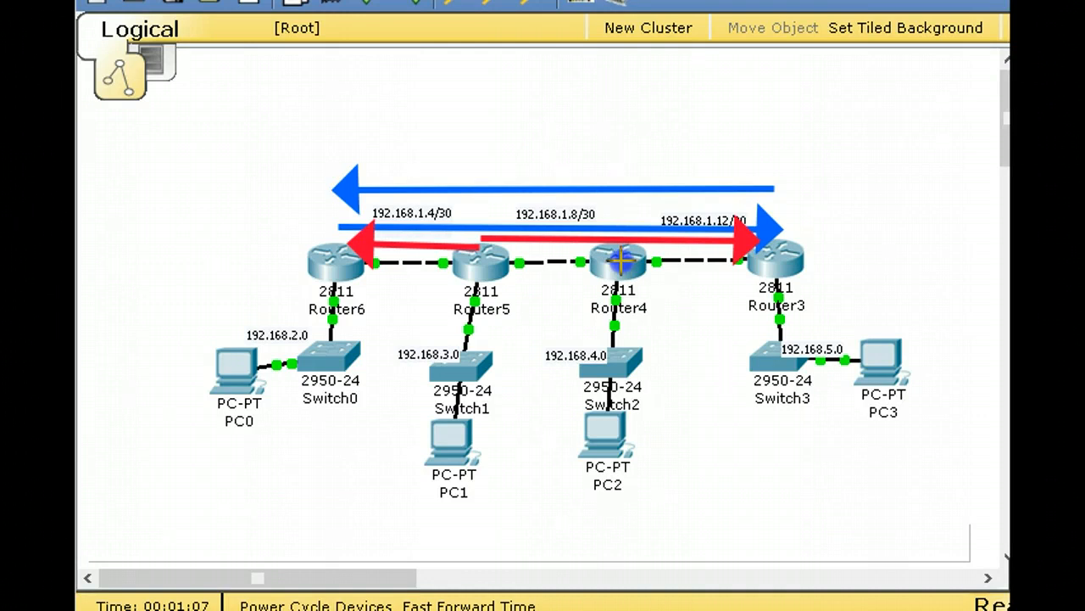
pyautogui.moveTo(619, 261); pyautogui.dragTo(356, 263)
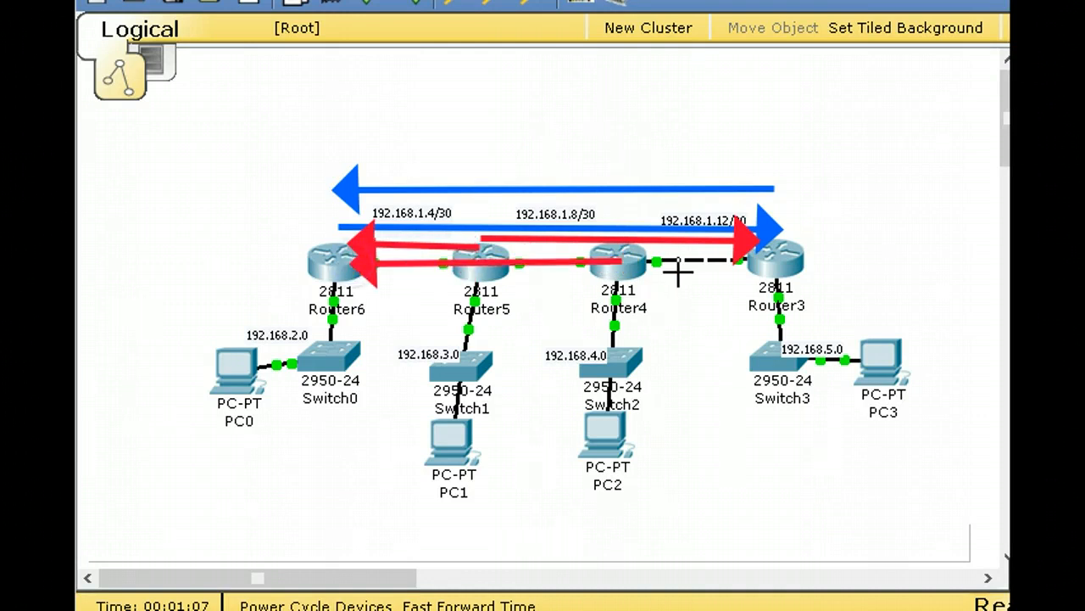
pyautogui.moveTo(629, 272); pyautogui.dragTo(768, 273)
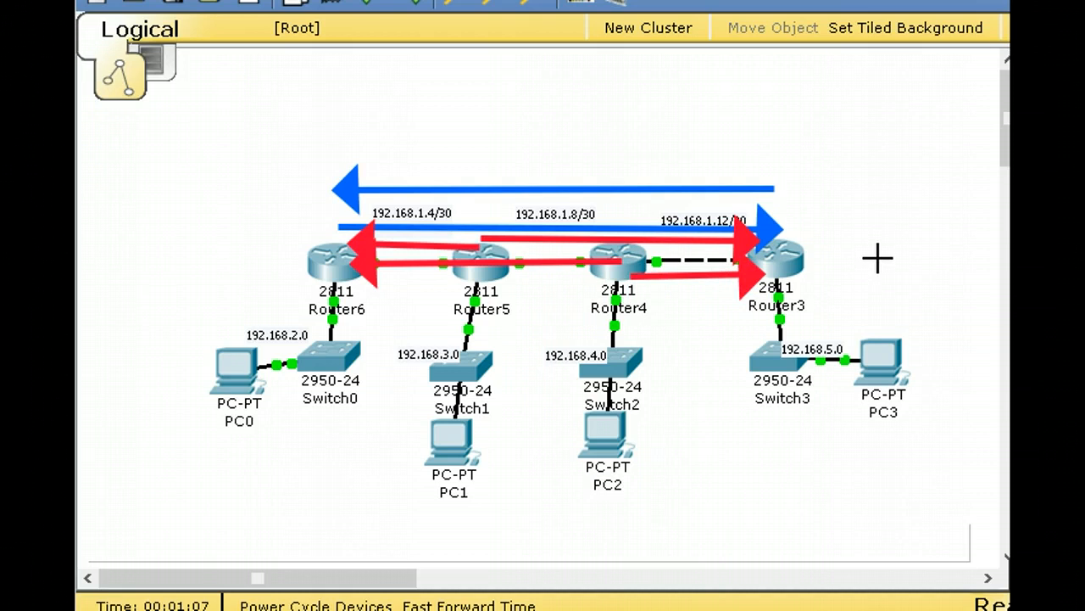
pyautogui.press('e')
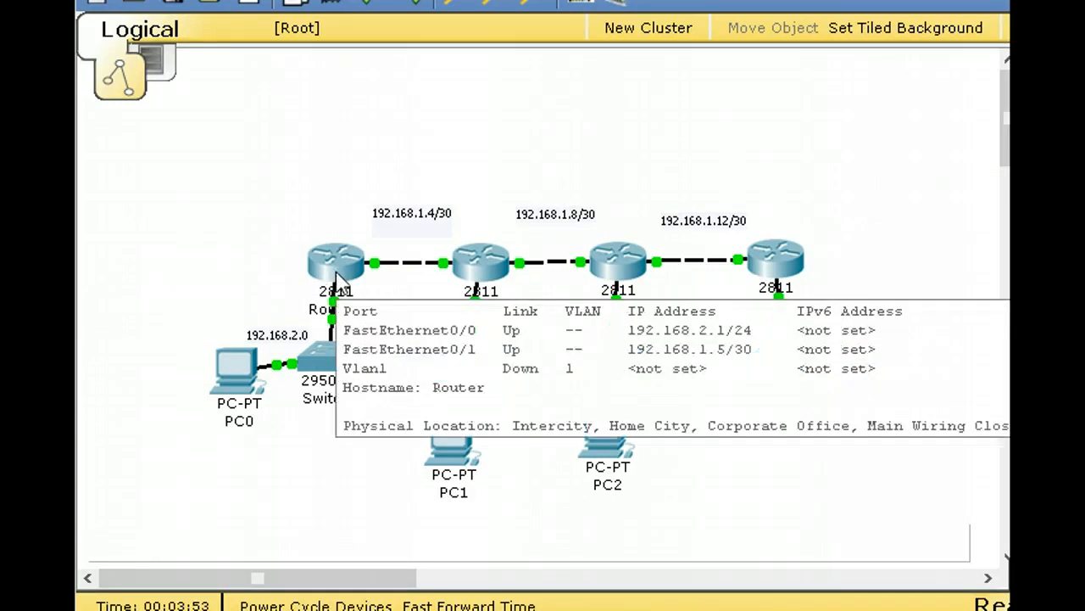
# Open Router6's command line and enter global configuration mode with en and config t.
pyautogui.click(338, 278)
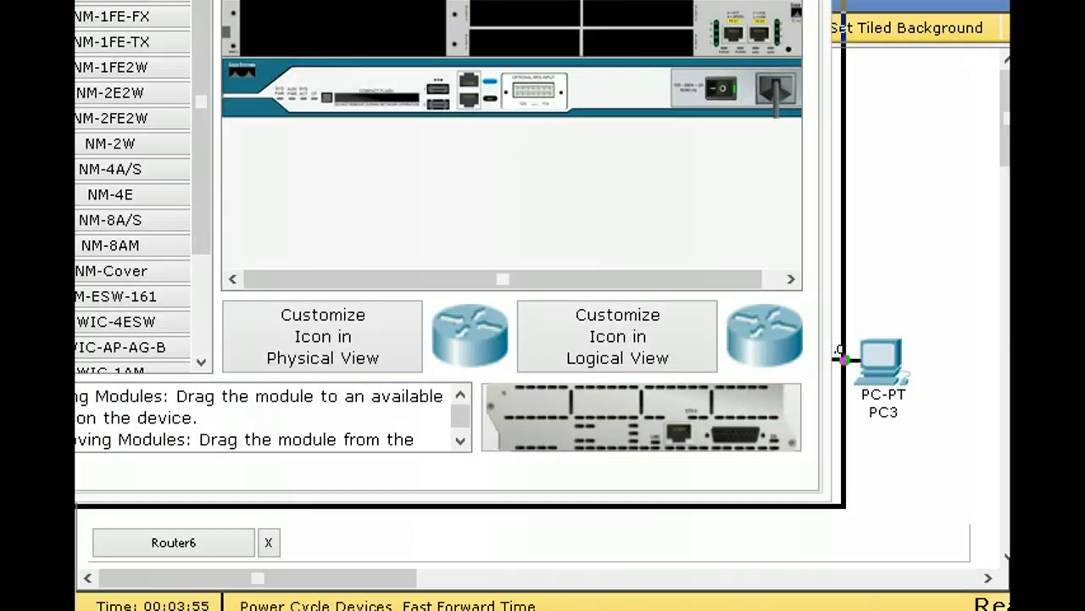
pyautogui.moveTo(414, 0); pyautogui.dragTo(577, 26)
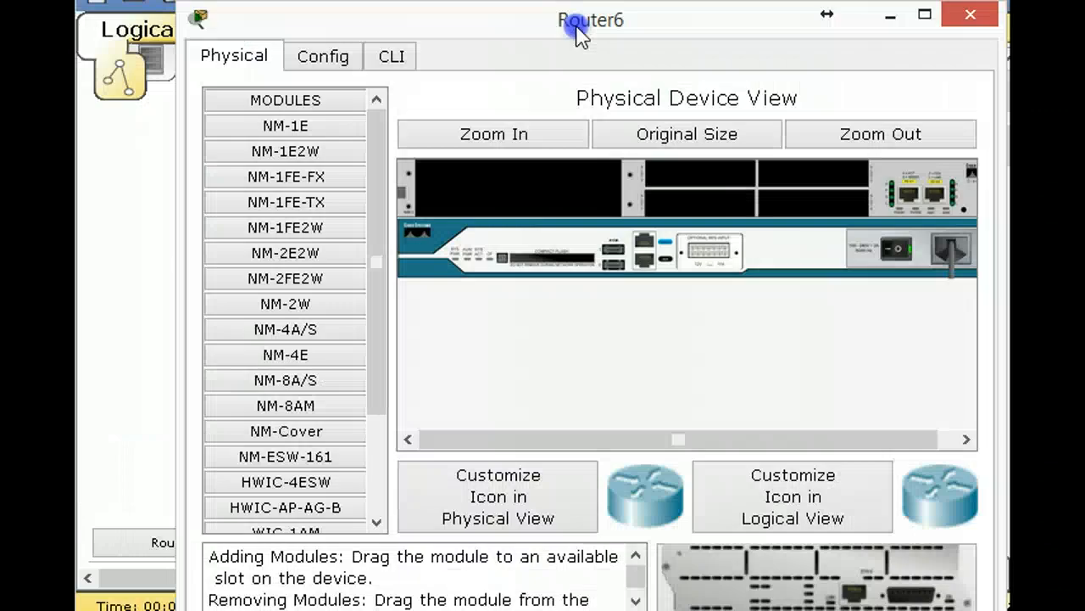
pyautogui.click(391, 56)
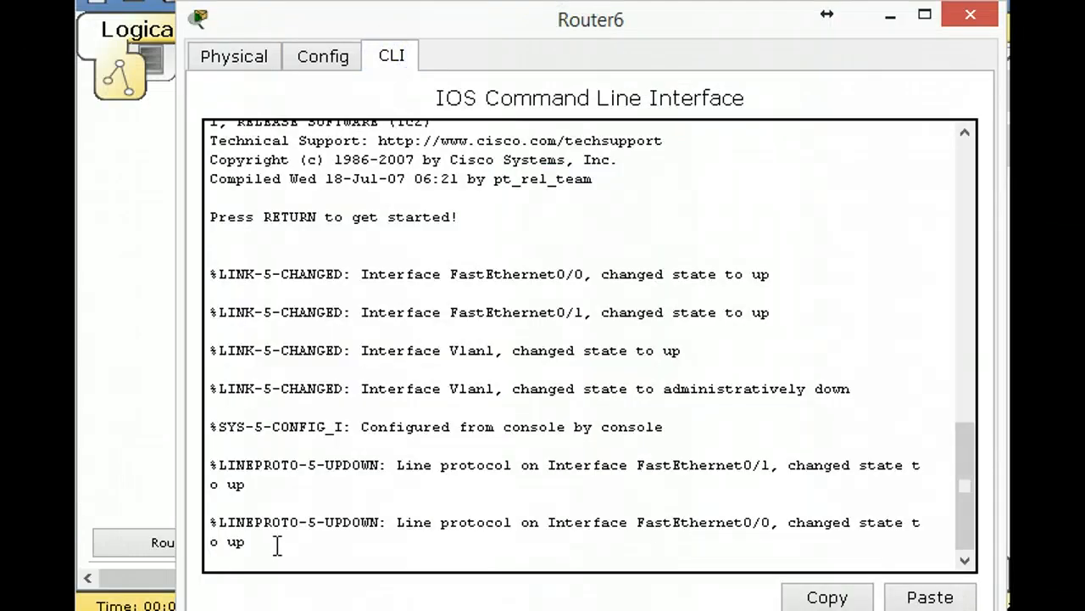
pyautogui.press('Return')
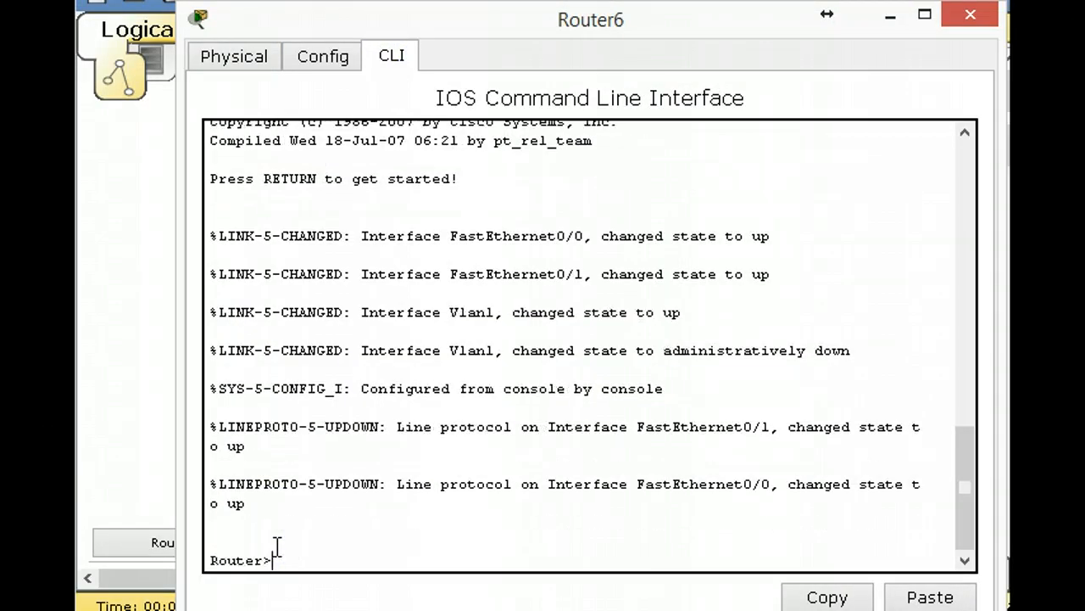
pyautogui.write('en')
pyautogui.press('Return')
pyautogui.write('con')
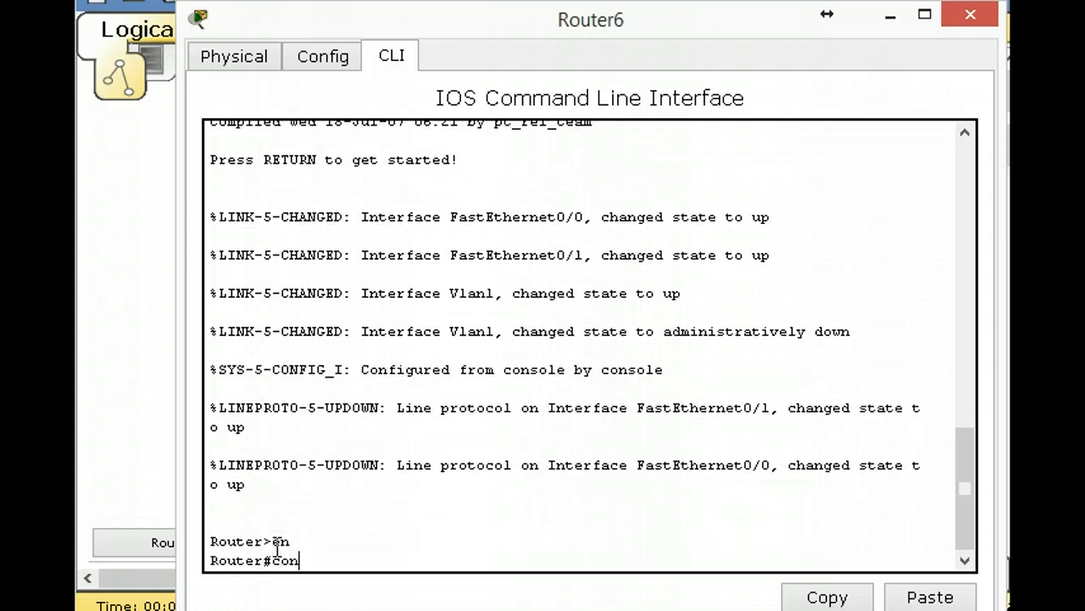
pyautogui.write('fig t')
pyautogui.press('Return')
# Add a default route on Router6 with ip route 0.0.0.0 0.0.0.0 192.168.1.6, then minimize its window.
pyautogui.write('ip ro')
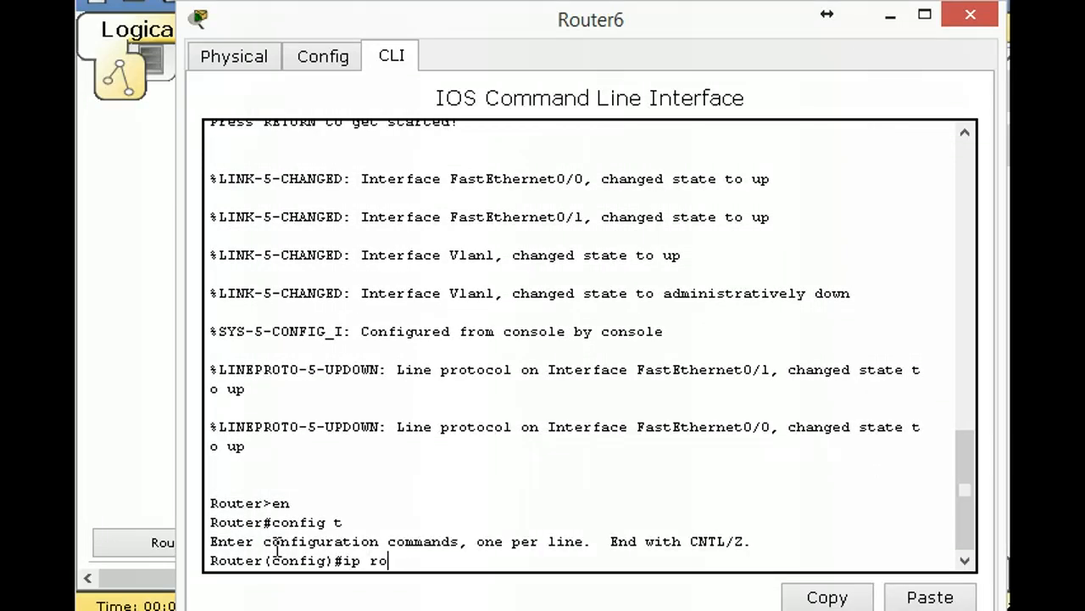
pyautogui.write('ute 0.0.0.0 0.0.0.')
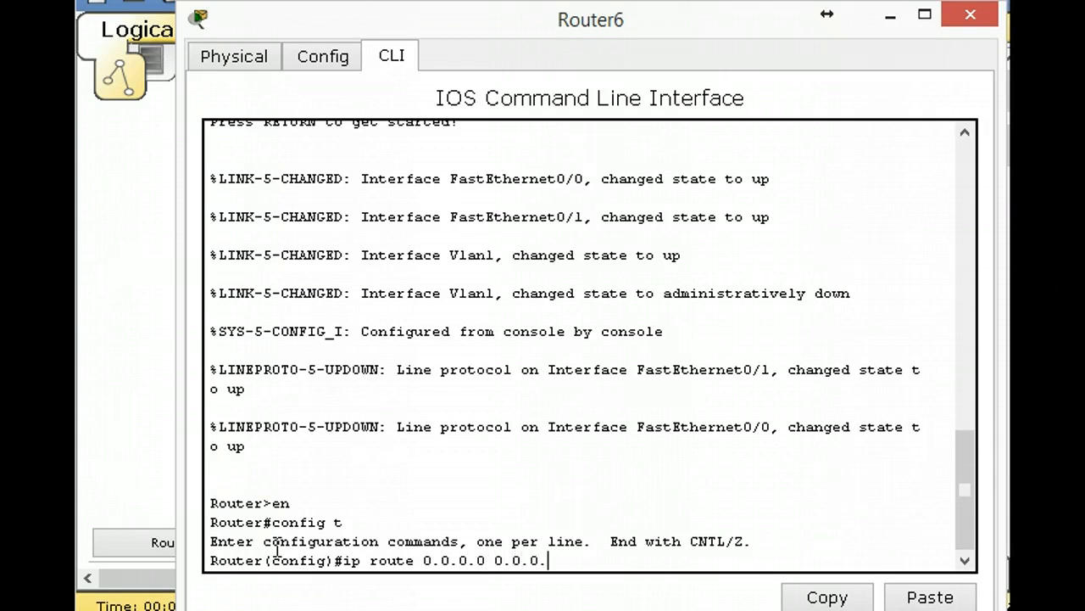
pyautogui.write('0')
pyautogui.click(890, 15)
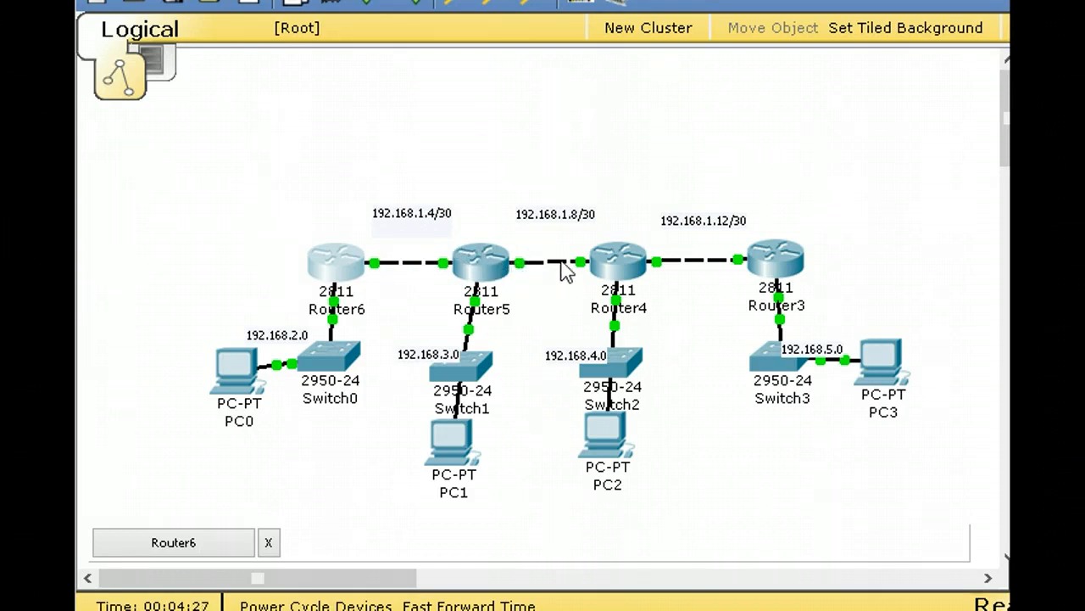
pyautogui.moveTo(601, 263)
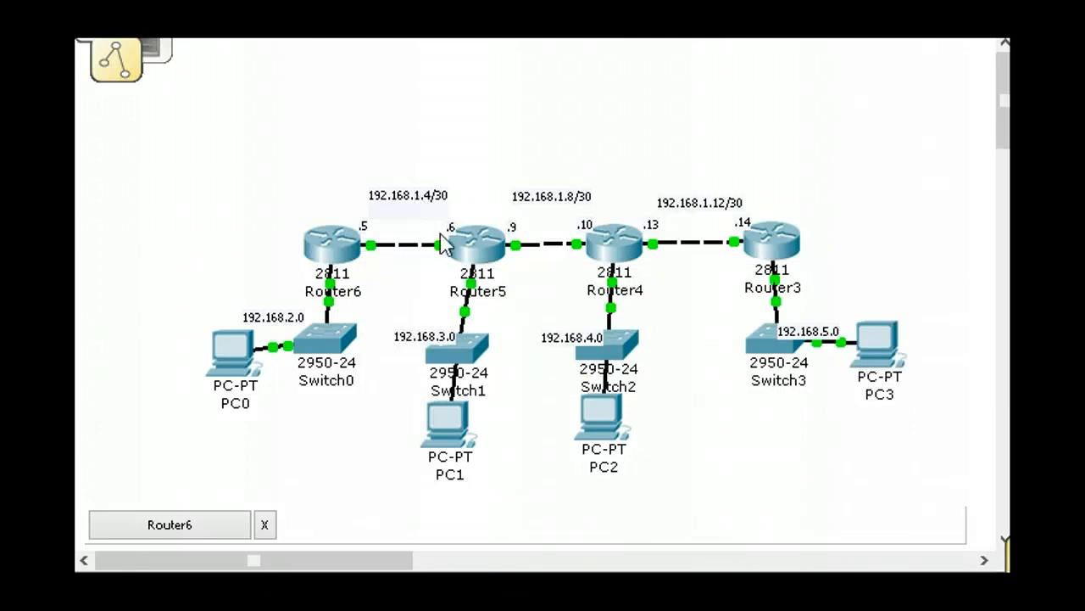
pyautogui.moveTo(450, 231)
pyautogui.click(162, 527)
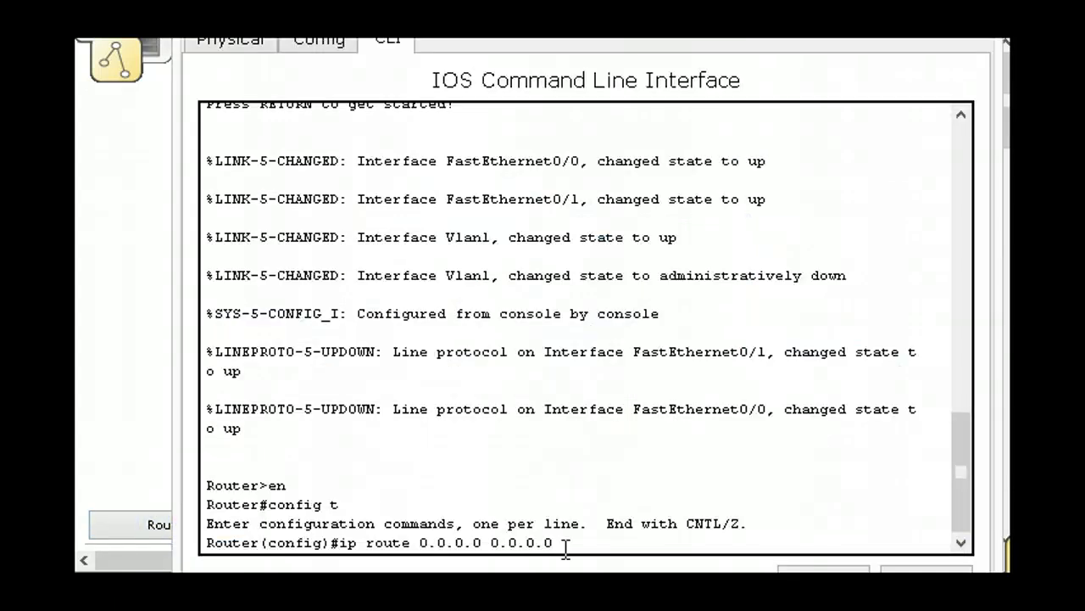
pyautogui.write('192.168.1.6')
pyautogui.press('Return')
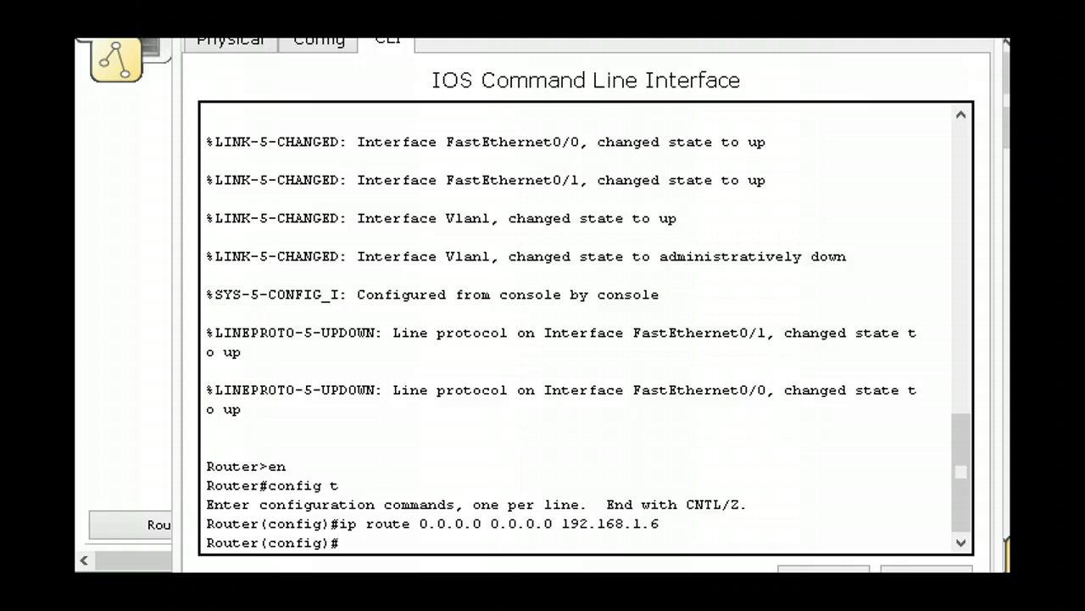
pyautogui.click(886, 10)
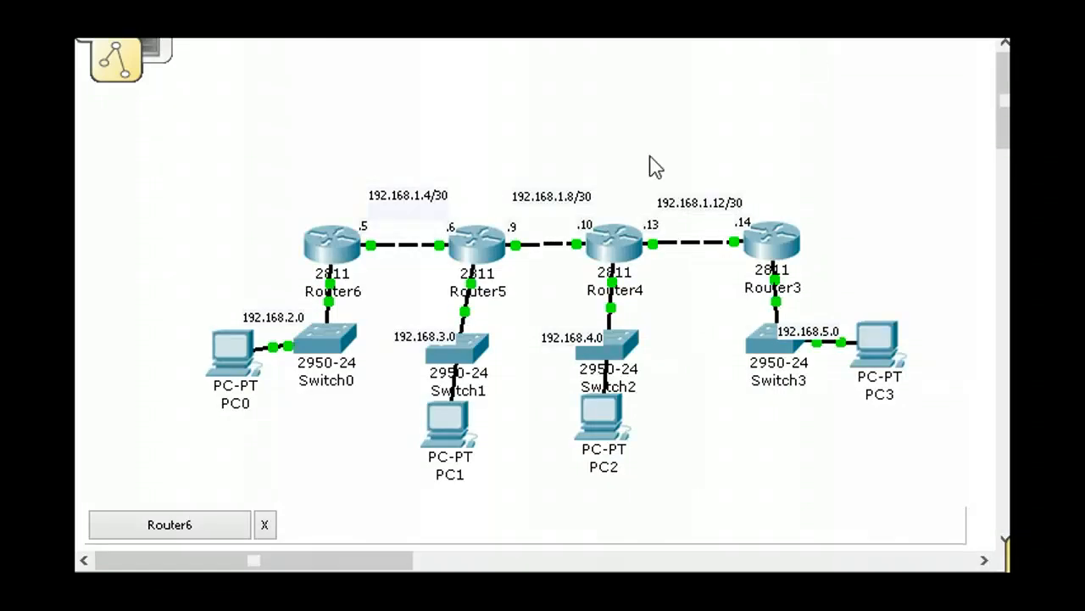
# Open Router5's command line and reposition its window so that the router prompt can be used.
pyautogui.click(492, 245)
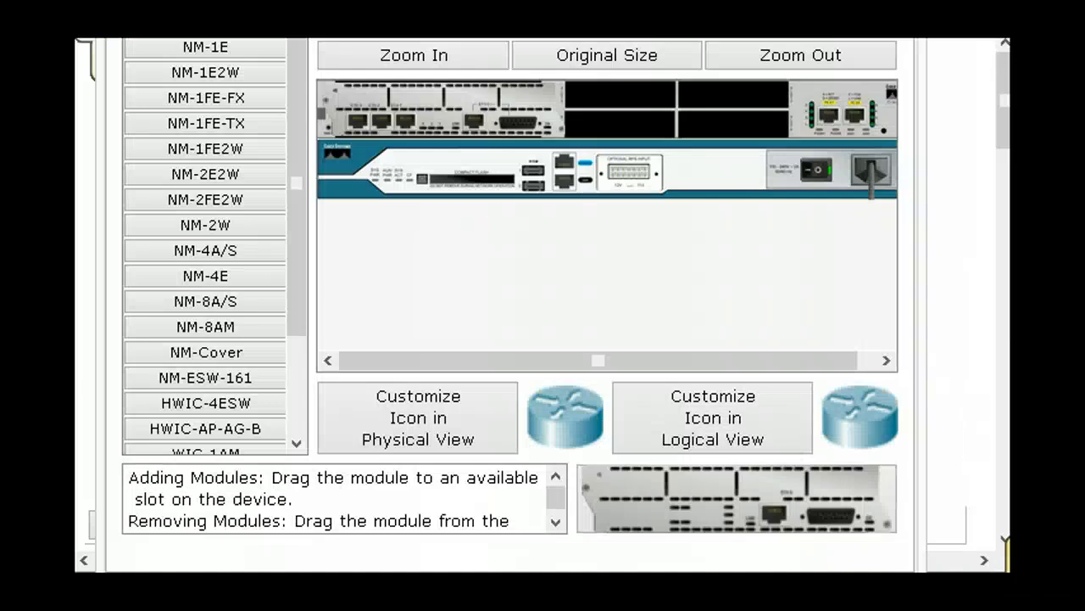
pyautogui.moveTo(502, 0); pyautogui.dragTo(499, 47)
pyautogui.click(311, 78)
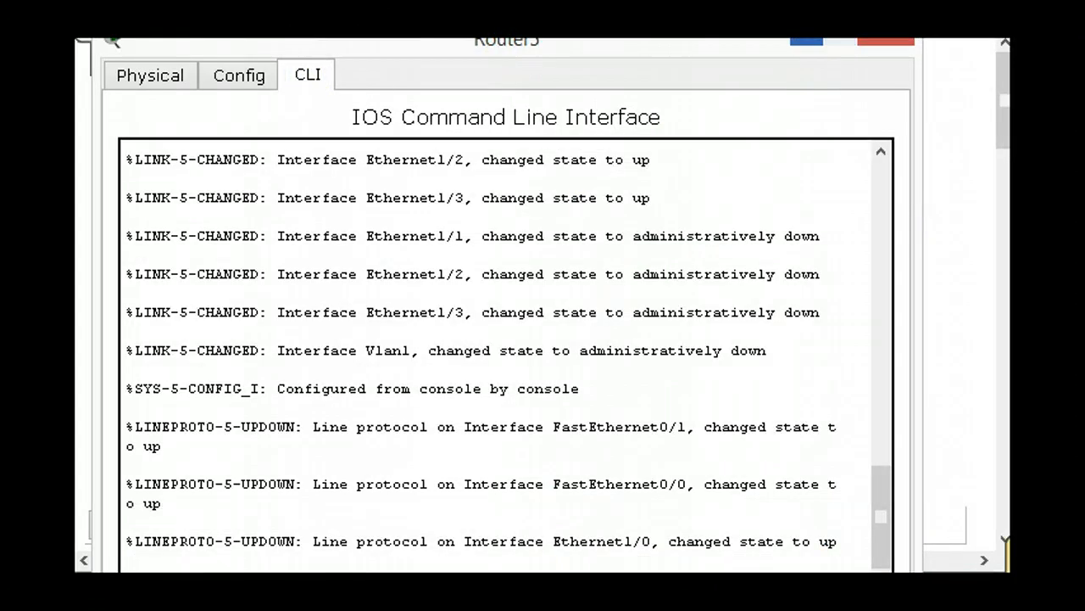
pyautogui.click(806, 40)
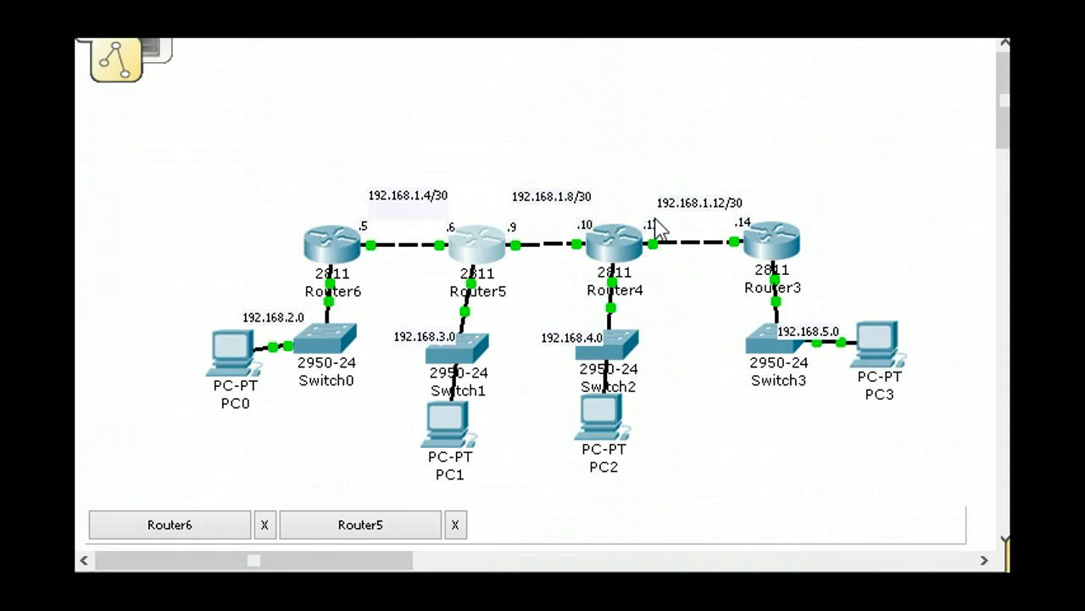
pyautogui.click(315, 152)
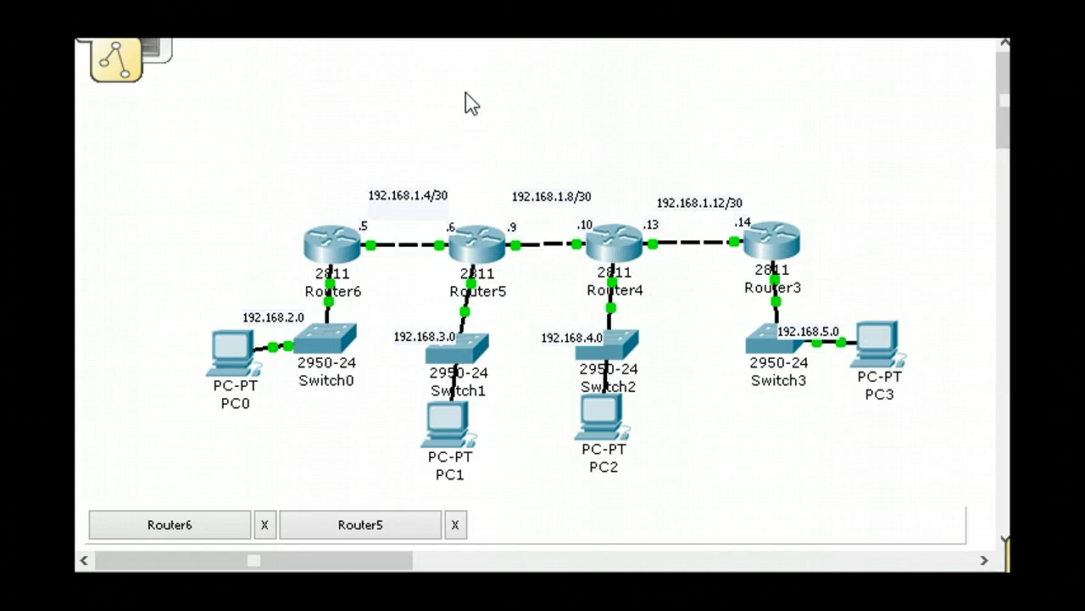
pyautogui.click(359, 526)
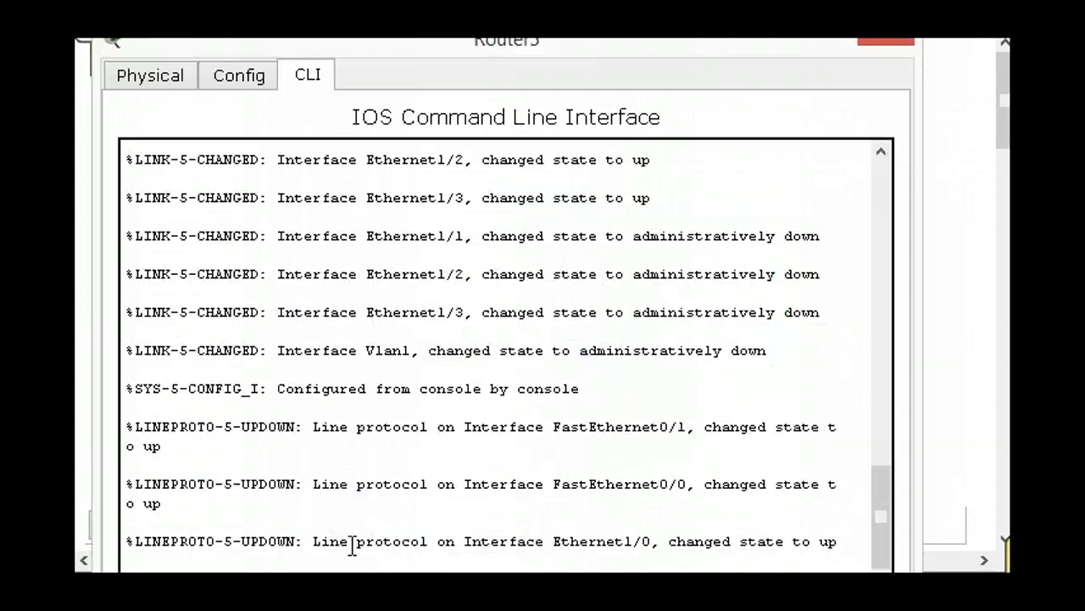
pyautogui.click(352, 545)
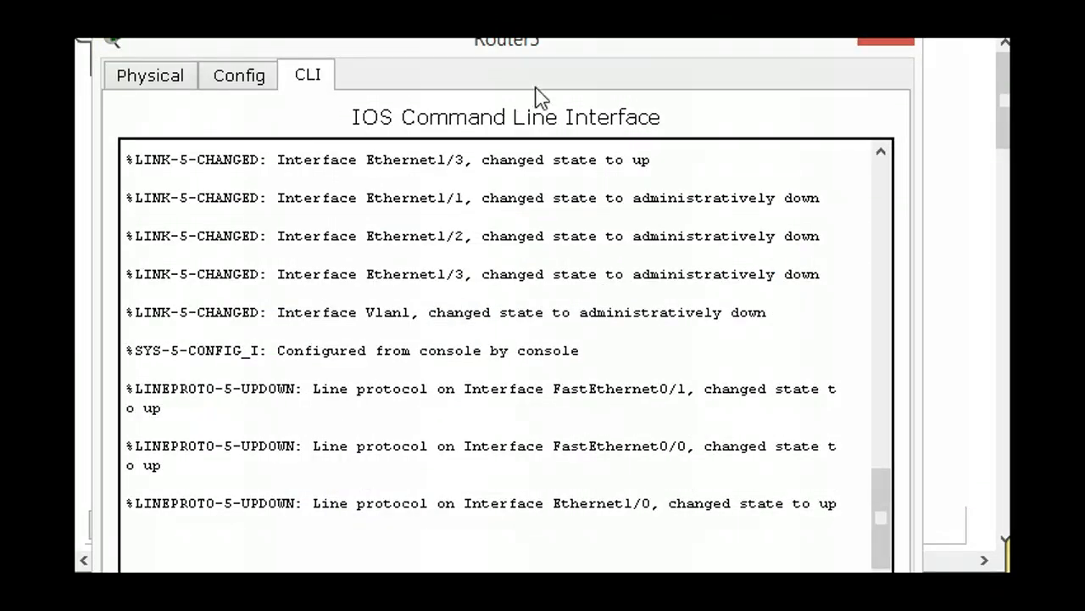
pyautogui.click(537, 61)
pyautogui.click(537, 55)
pyautogui.click(541, 44)
pyautogui.click(542, 40)
pyautogui.moveTo(542, 40); pyautogui.dragTo(546, 22)
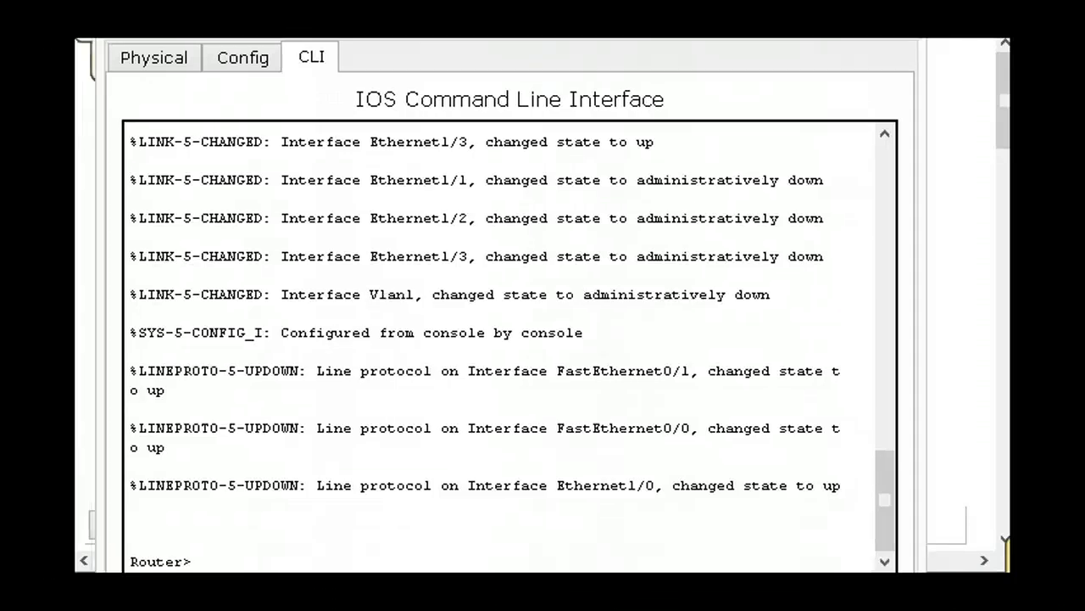
# Enter global configuration mode on Router5 with en and config t.
pyautogui.click(206, 554)
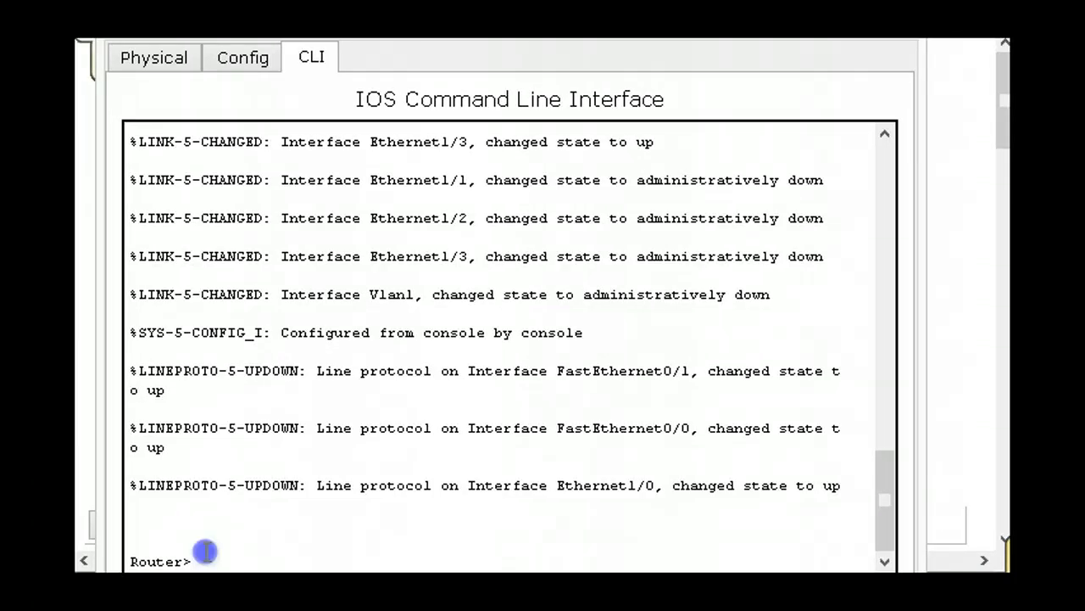
pyautogui.click(207, 560)
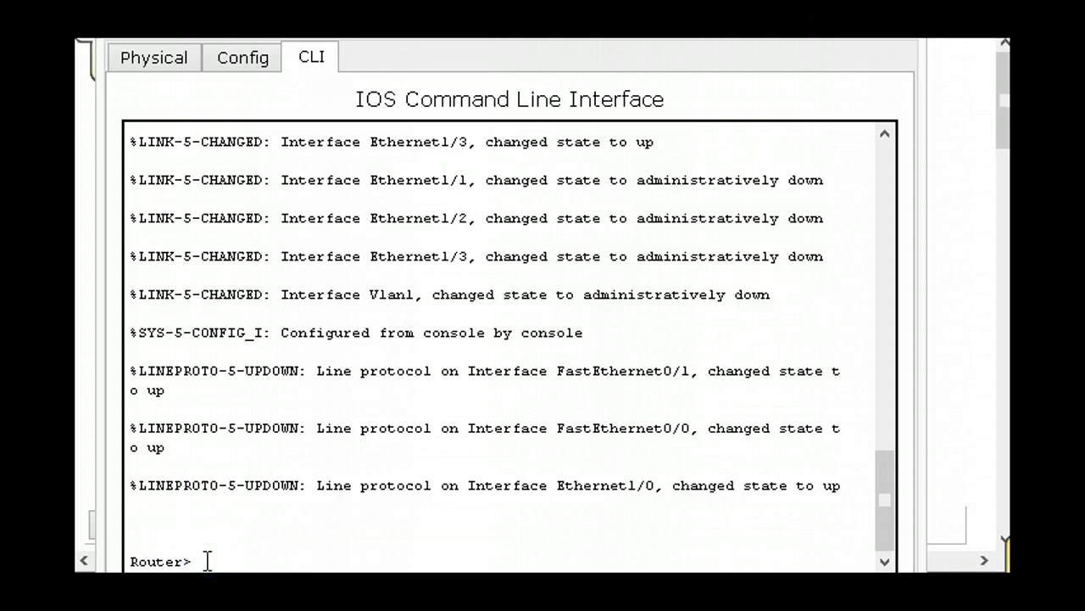
pyautogui.write('en')
pyautogui.press('Return')
pyautogui.write('config ')
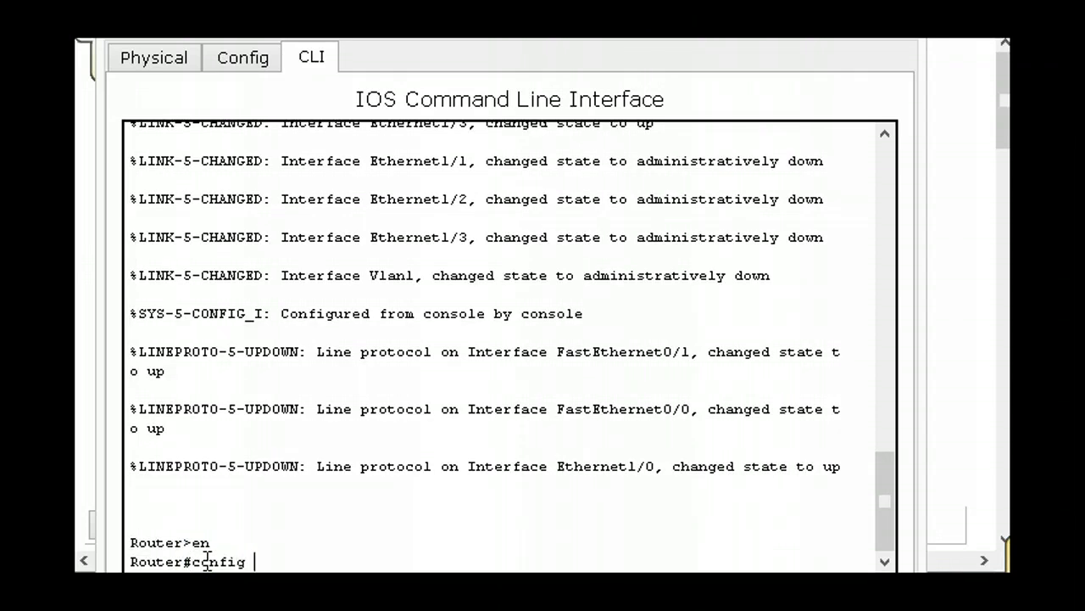
pyautogui.write('t')
pyautogui.press('Return')
# Add a default route on Router5 with ip route 0.0.0.0 0.0.0.0 192.168.1.10, consulting the topology for the next hop.
pyautogui.write('ip')
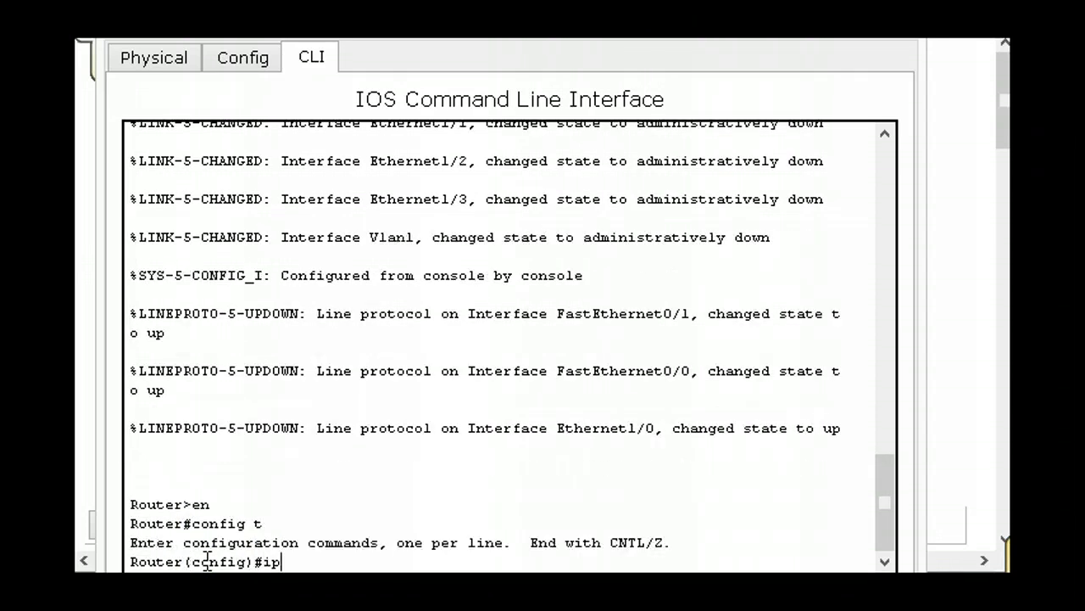
pyautogui.write(' route 0.0.0.0')
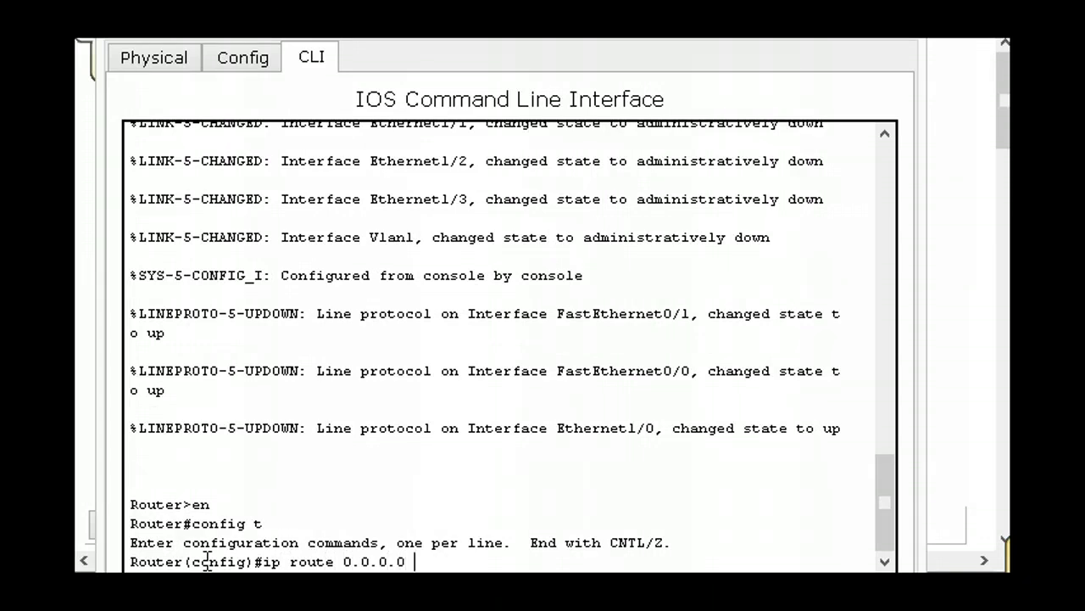
pyautogui.write(' 0.0.0.0')
pyautogui.click(807, 15)
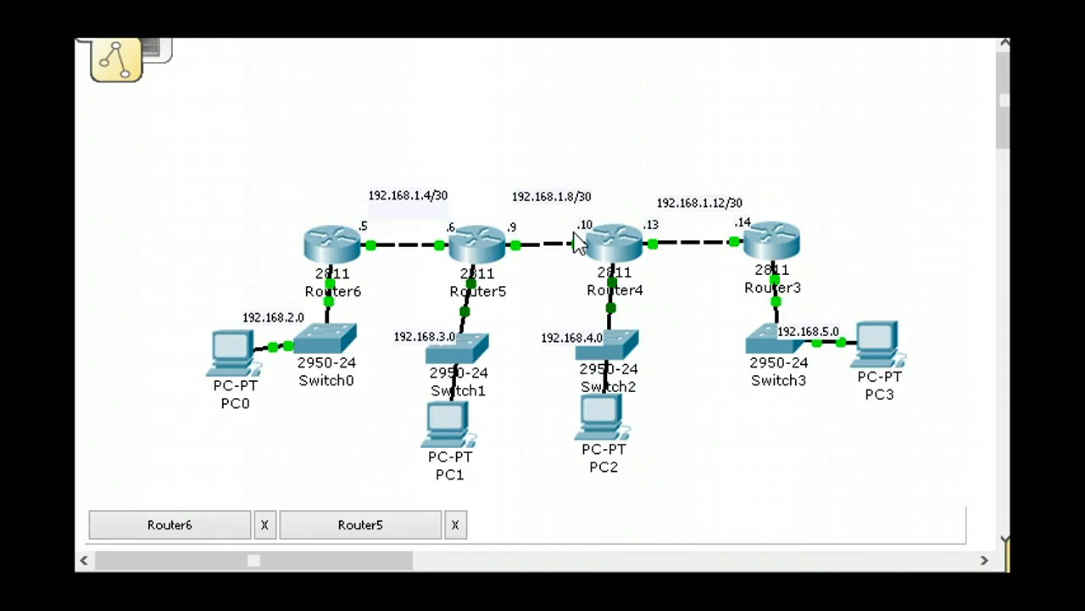
pyautogui.click(357, 526)
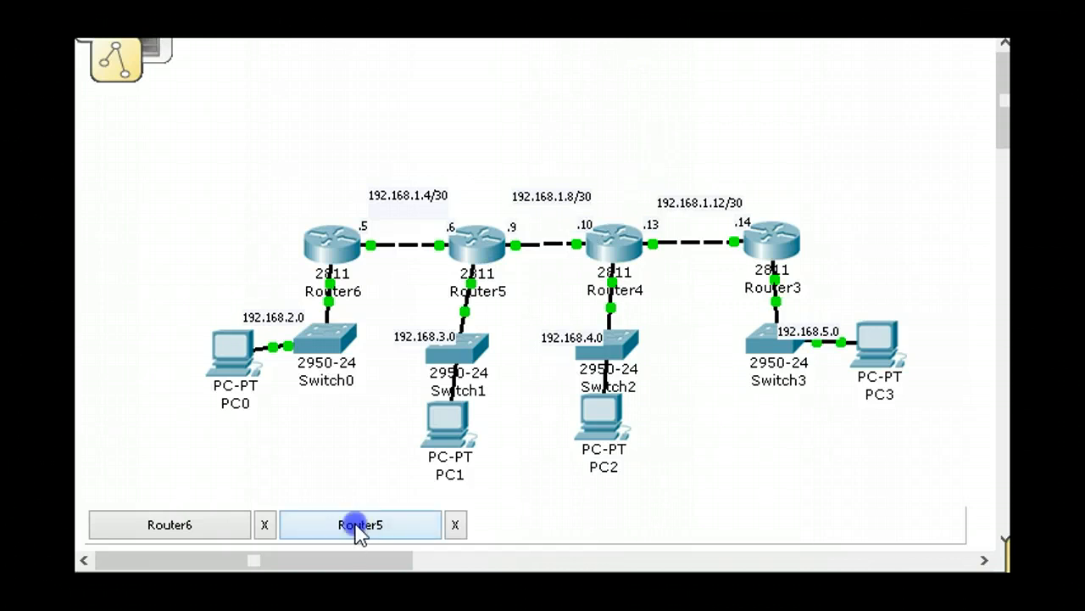
pyautogui.click(495, 566)
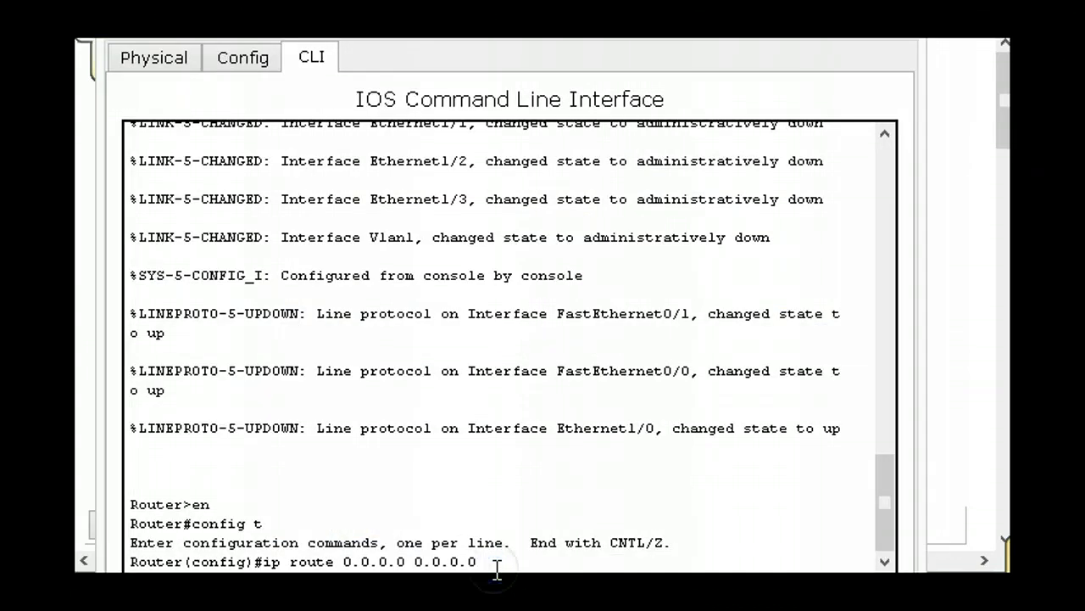
pyautogui.write('192.168.1.10')
pyautogui.press('Return')
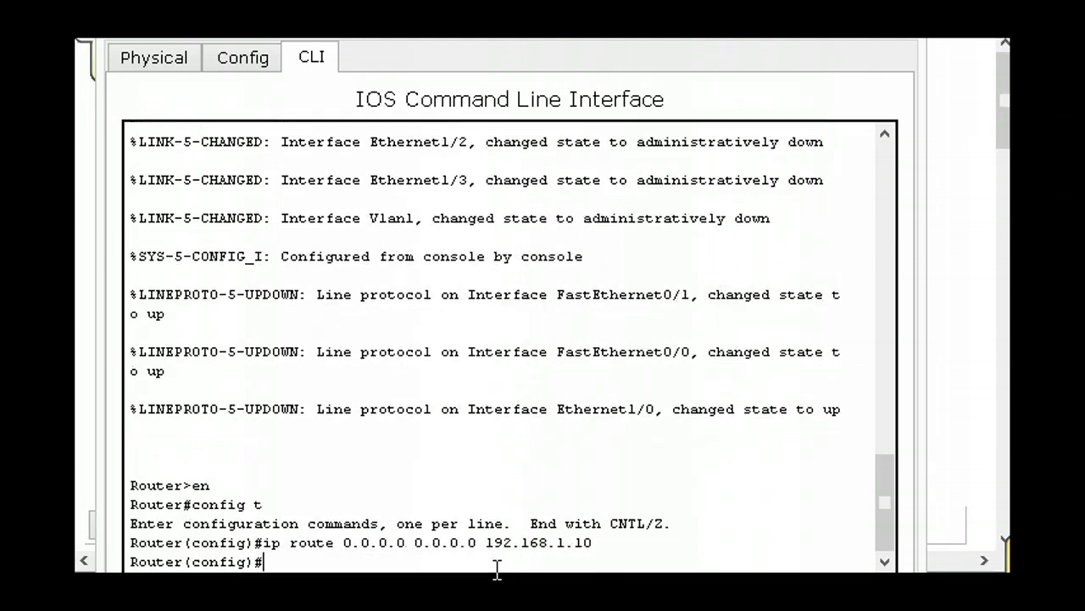
# Add a static route on Router5 with ip route 192.168.2.0 255.255.255.0 192.168.1.5.
pyautogui.write('ip rotue')
pyautogui.press('BackSpace')
pyautogui.press('BackSpace')
pyautogui.press('Tab')
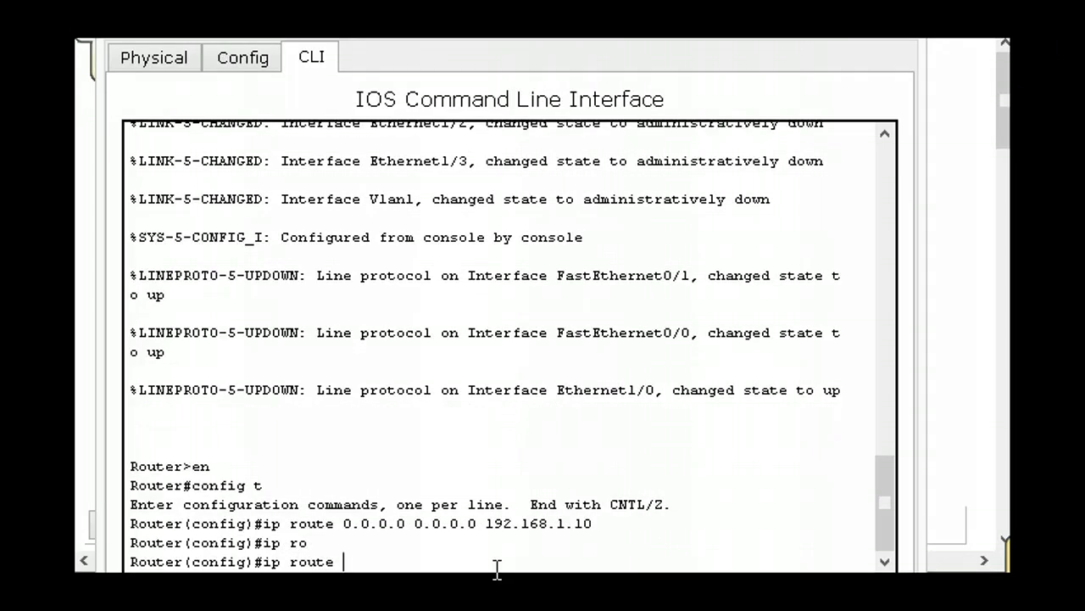
pyautogui.write('192.168.2.0')
pyautogui.click(827, 20)
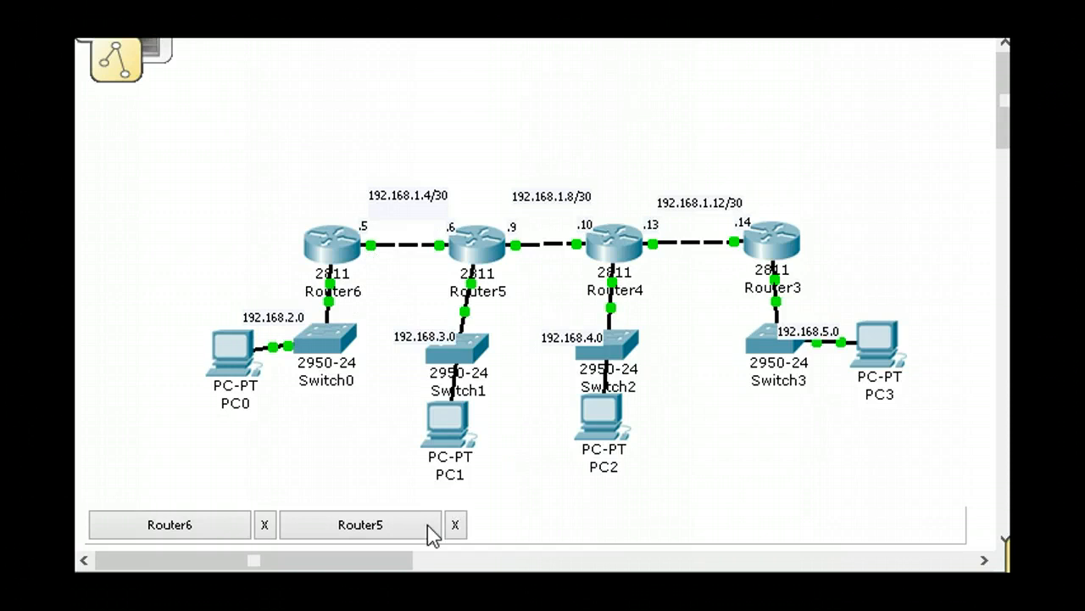
pyautogui.click(376, 533)
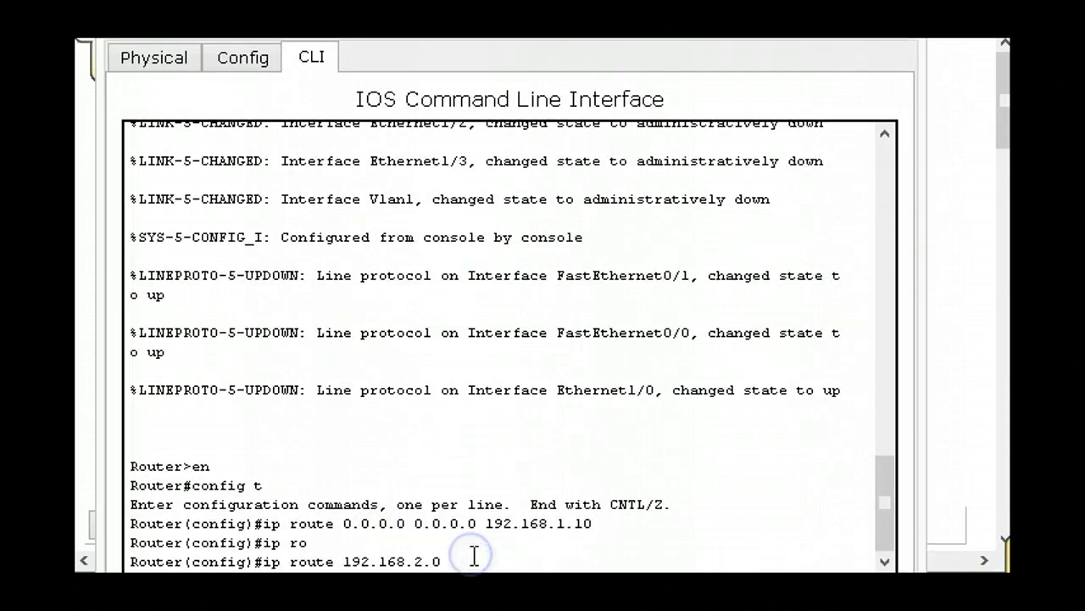
pyautogui.write('192.168')
pyautogui.press('BackSpace')
pyautogui.press('BackSpace')
pyautogui.press('BackSpace')
pyautogui.press('BackSpace')
pyautogui.press('BackSpace')
pyautogui.write('55.255.255.0 192.')
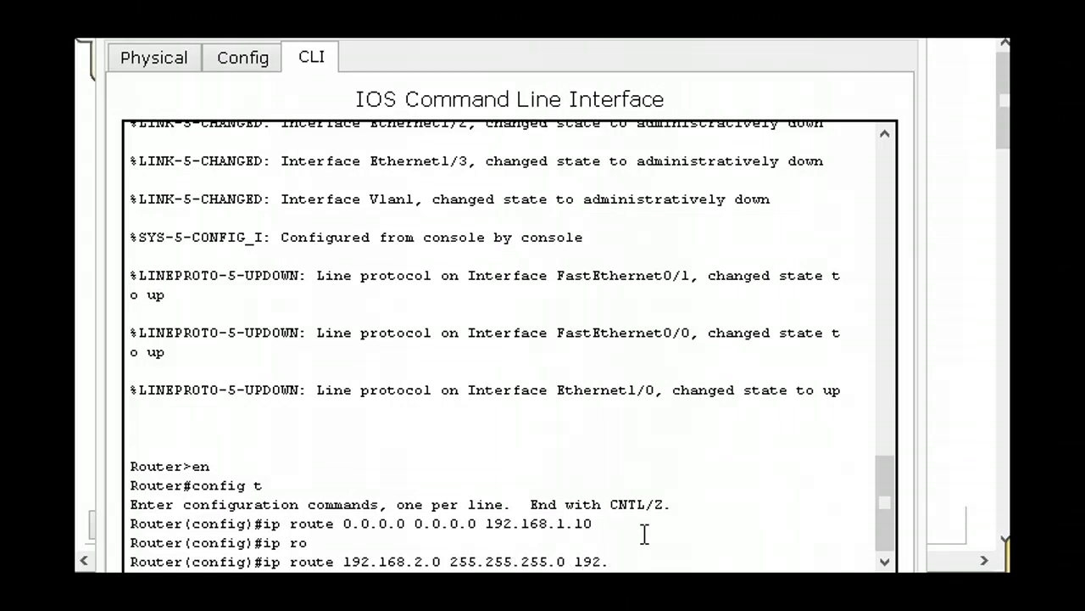
pyautogui.write('168.1.5')
pyautogui.press('Return')
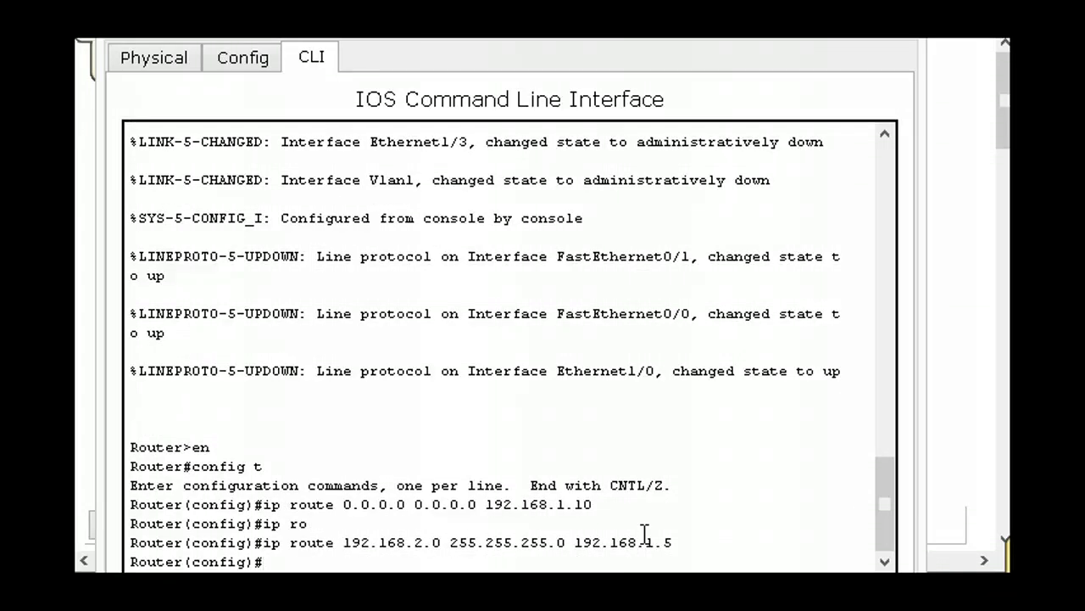
# Leave configuration mode on Router5 with end and display its routing table with show ip route.
pyautogui.write('end')
pyautogui.press('Return')
pyautogui.press('Return')
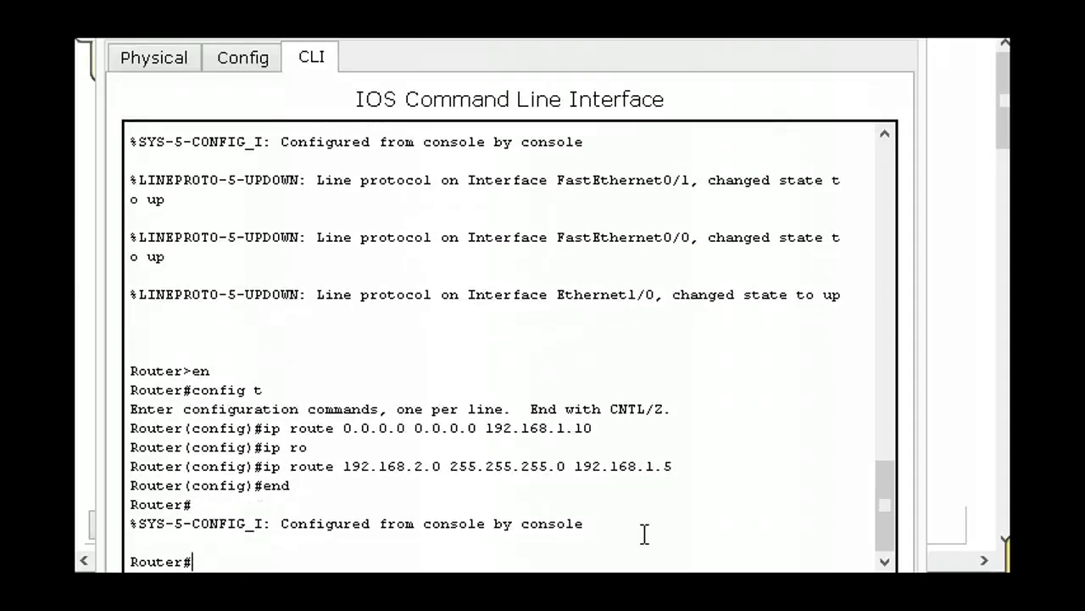
pyautogui.write('show ip route')
pyautogui.press('Return')
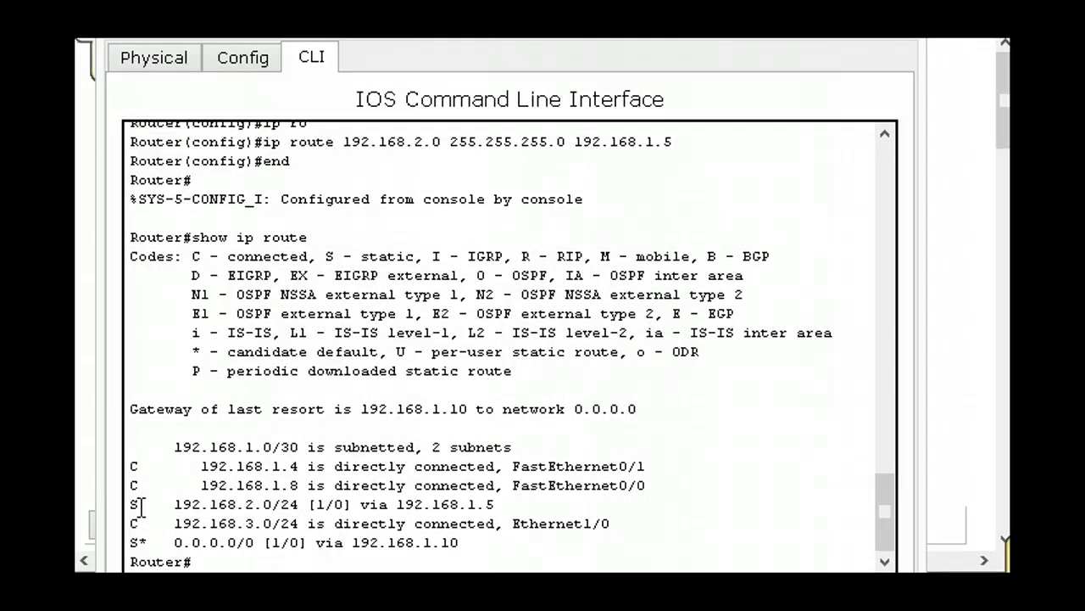
# Highlight the 192.168.2.0/24 static route and the default route in Router5's routing table, compare them with the topology, and minimize the window.
pyautogui.moveTo(134, 505); pyautogui.dragTo(299, 512)
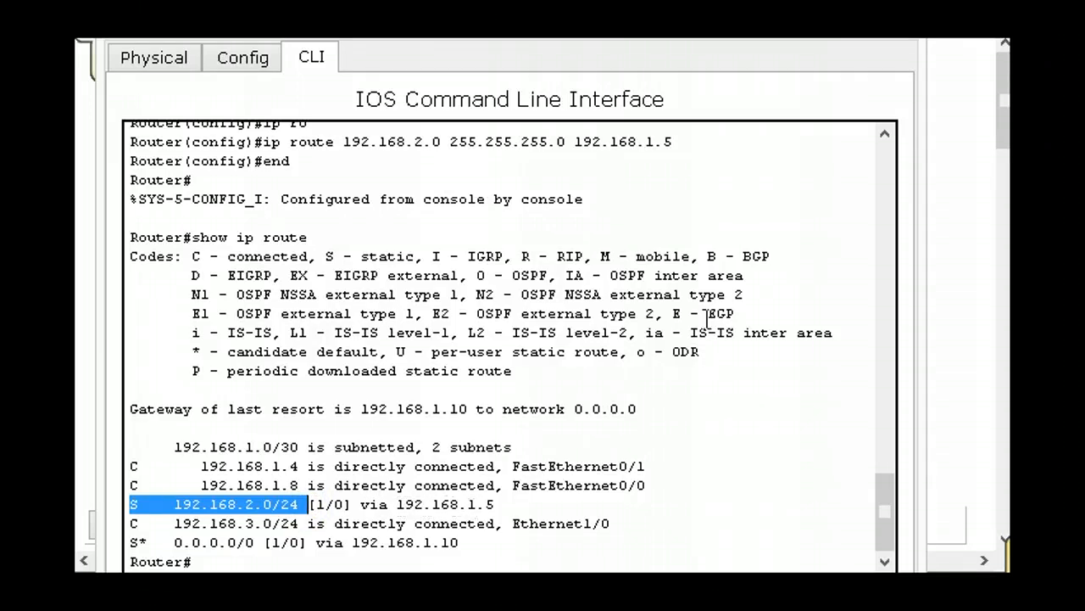
pyautogui.click(804, 21)
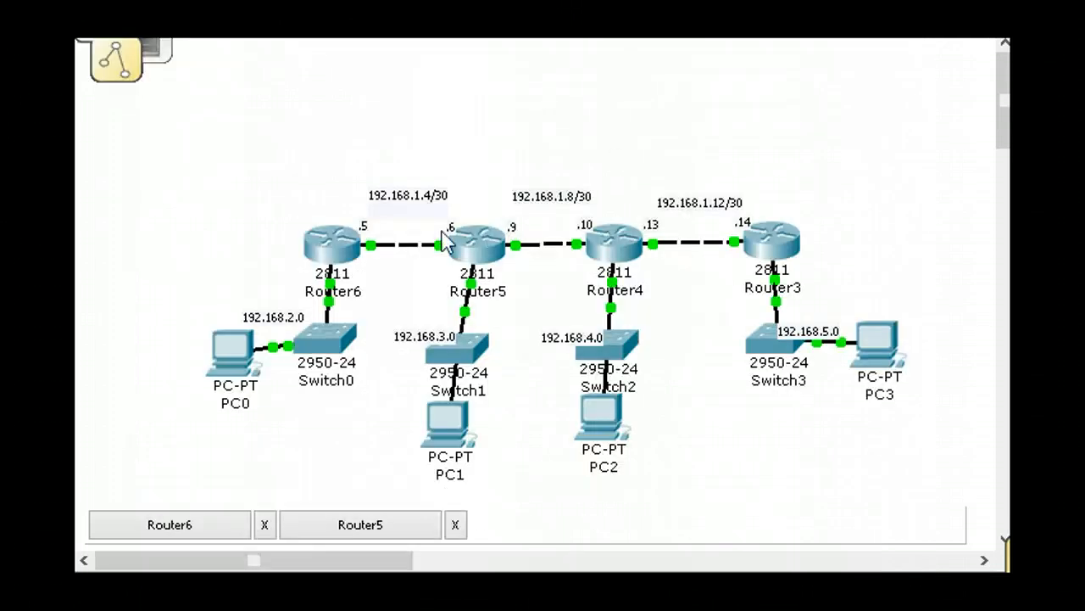
pyautogui.click(377, 532)
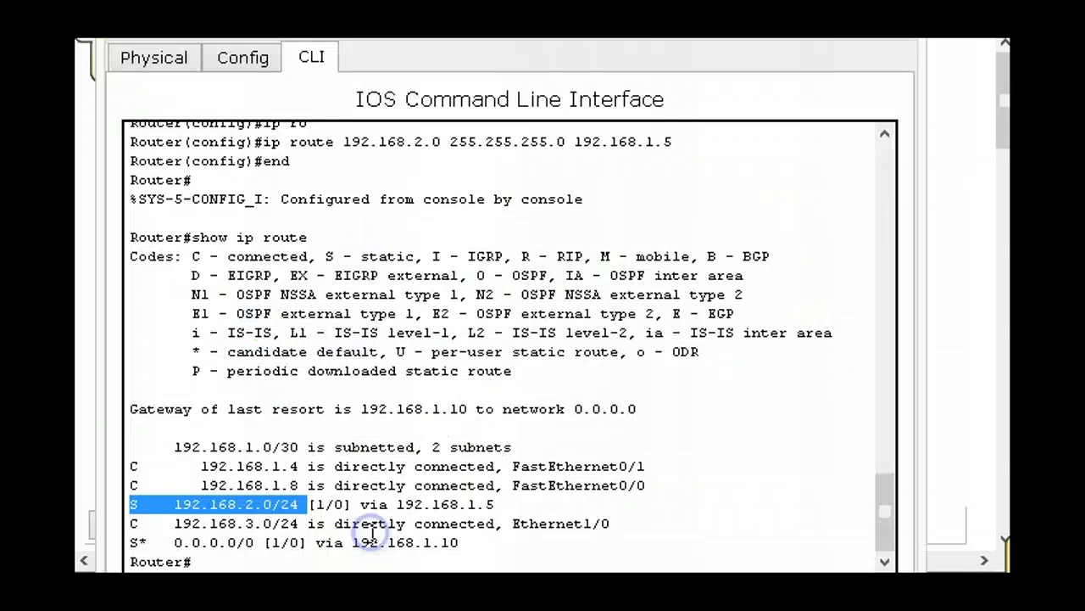
pyautogui.moveTo(149, 541); pyautogui.dragTo(130, 539)
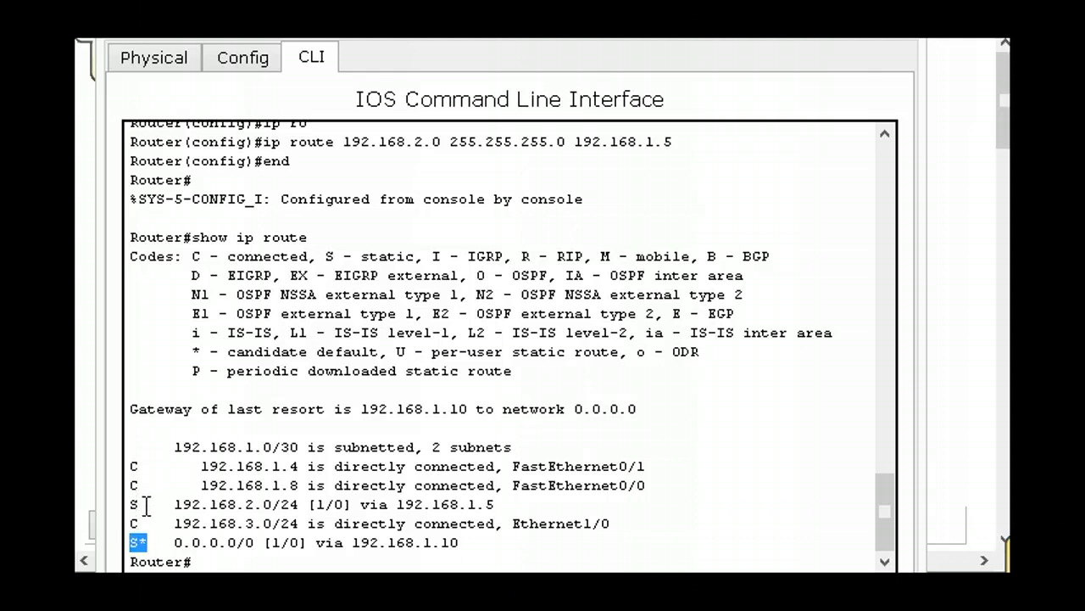
pyautogui.moveTo(173, 543); pyautogui.dragTo(466, 548)
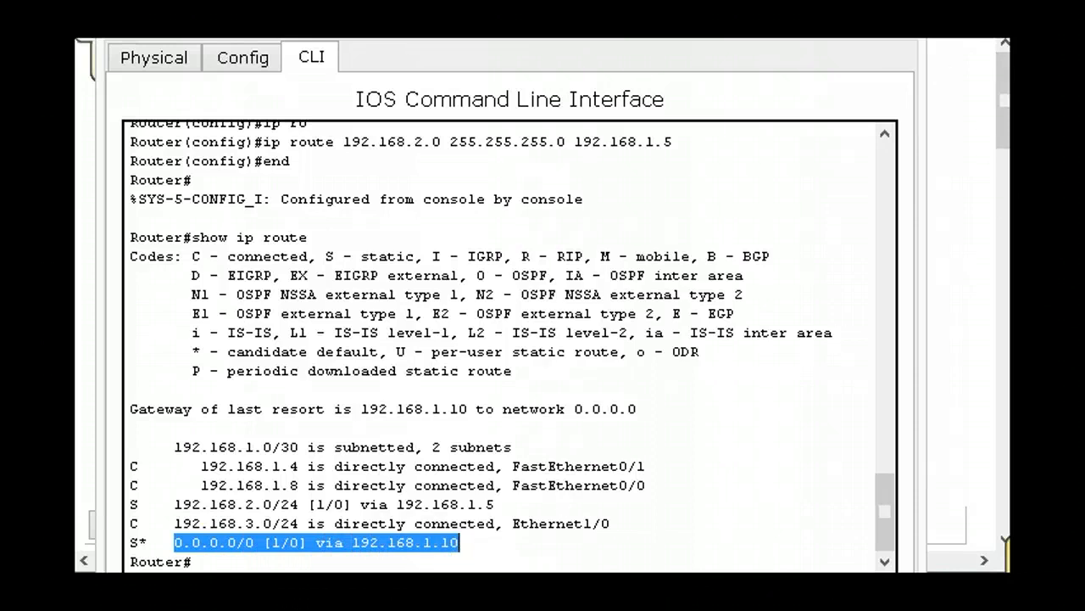
pyautogui.click(820, 37)
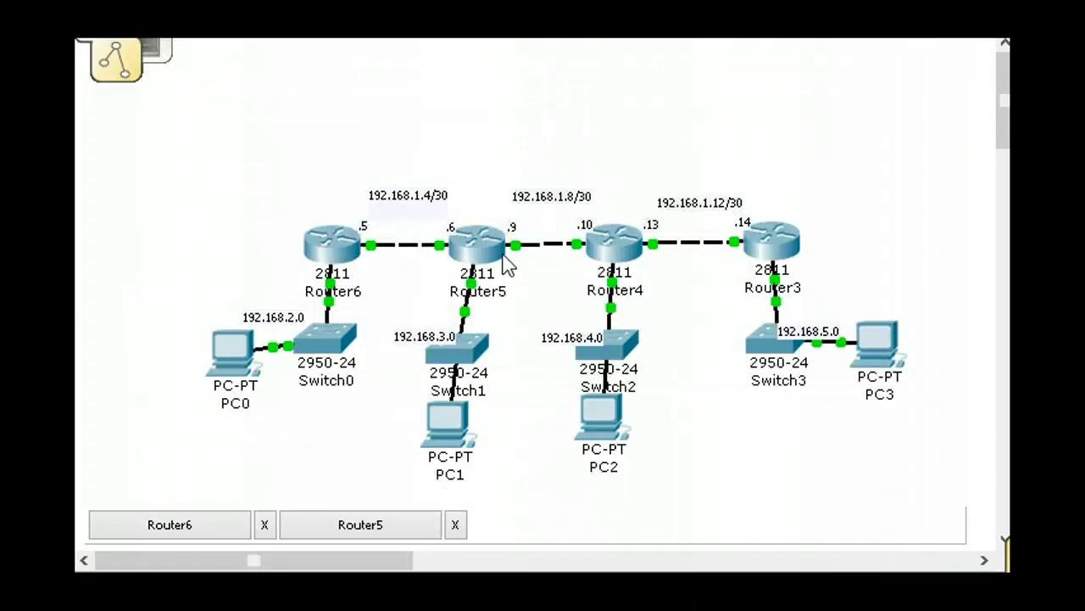
# Open Router4's command line, reposition its window and bring up the router prompt.
pyautogui.click(615, 247)
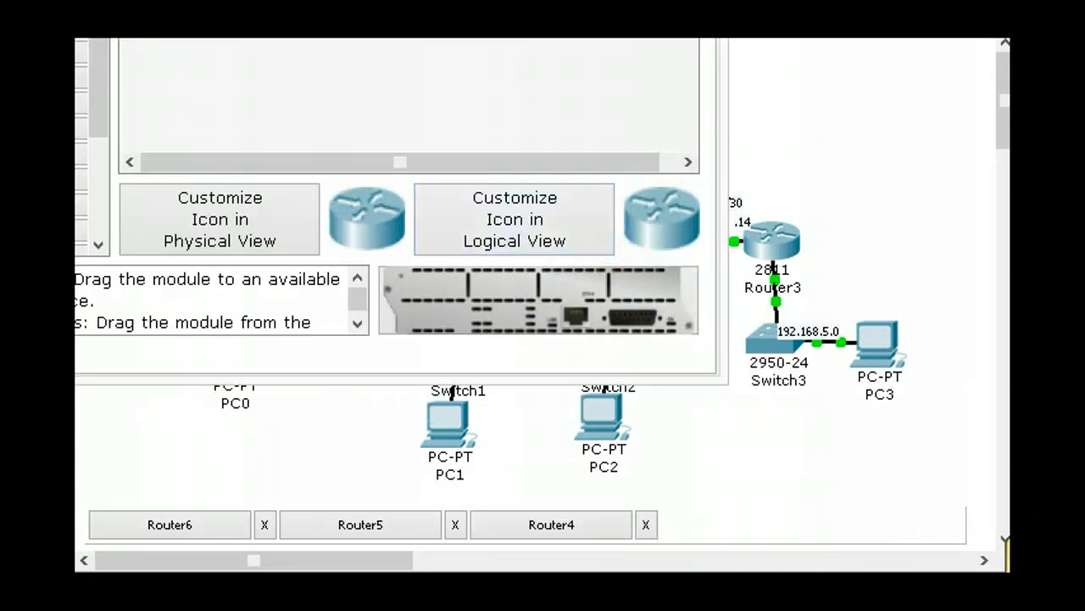
pyautogui.moveTo(339, 39); pyautogui.dragTo(579, 39)
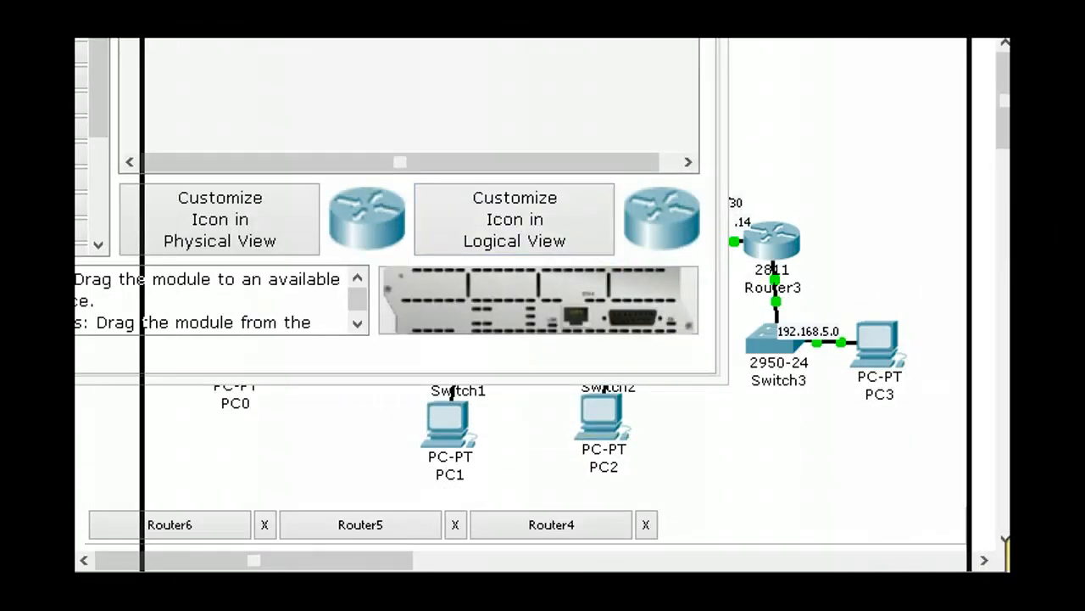
pyautogui.moveTo(314, 39); pyautogui.dragTo(497, 39)
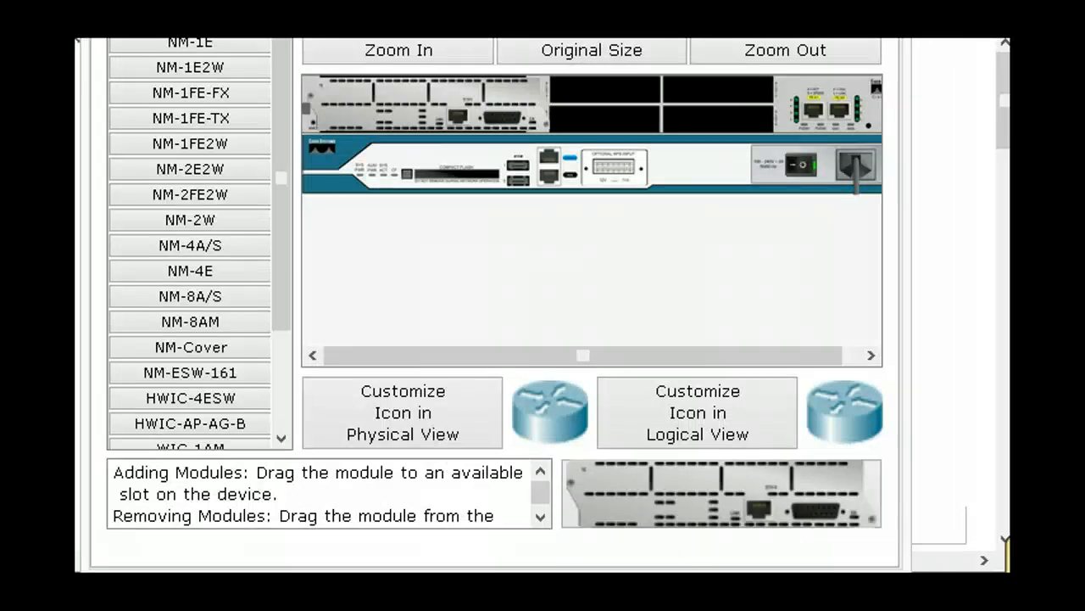
pyautogui.click(255, 39)
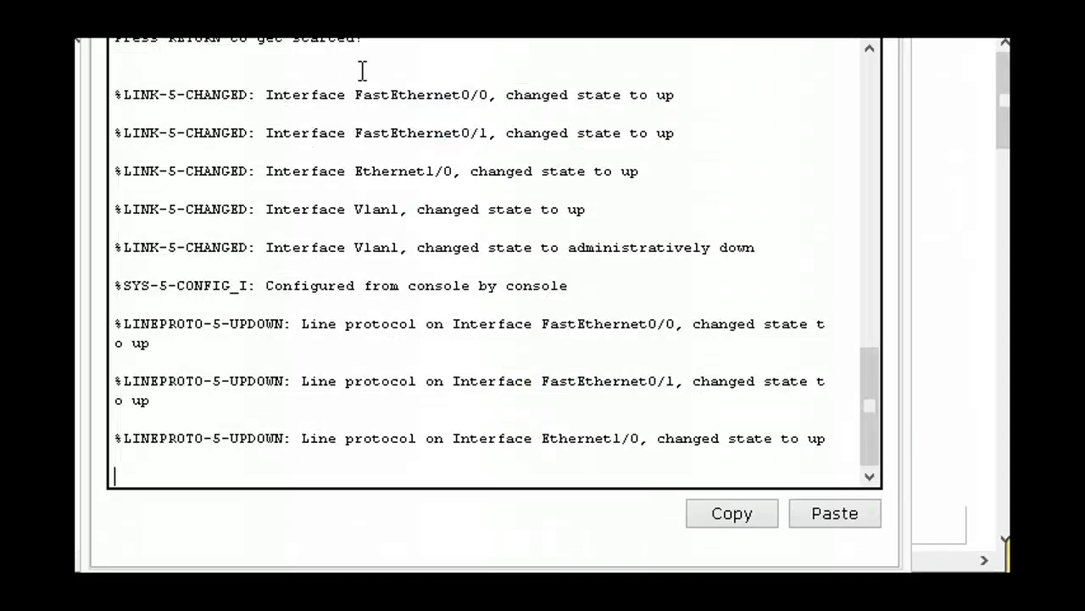
pyautogui.click(213, 474)
pyautogui.press('Return')
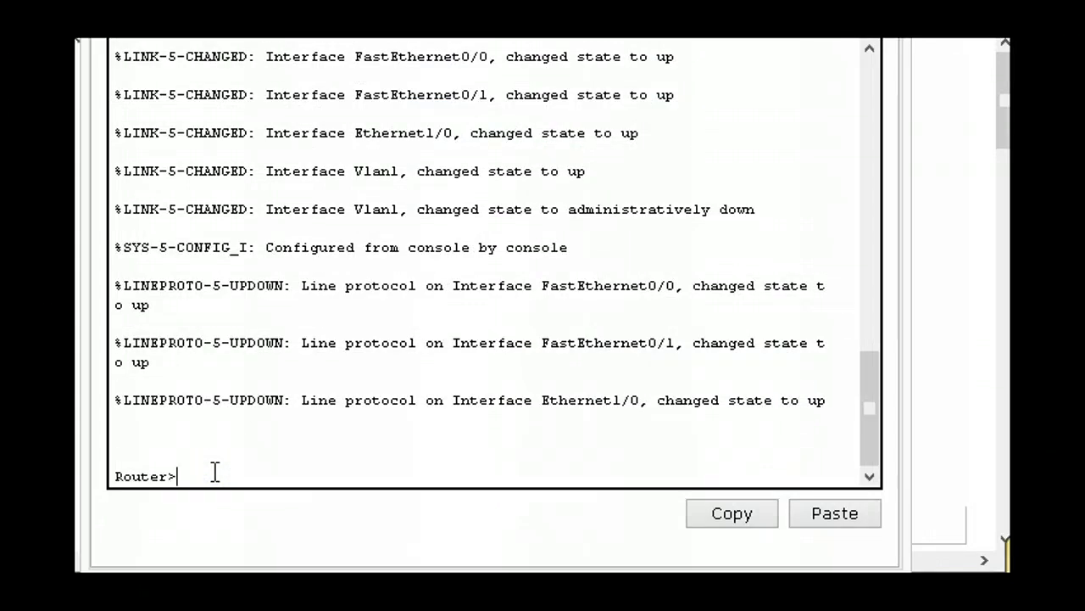
# Enter global configuration mode on Router4 with en and config t.
pyautogui.write('en')
pyautogui.press('Return')
pyautogui.write('config t')
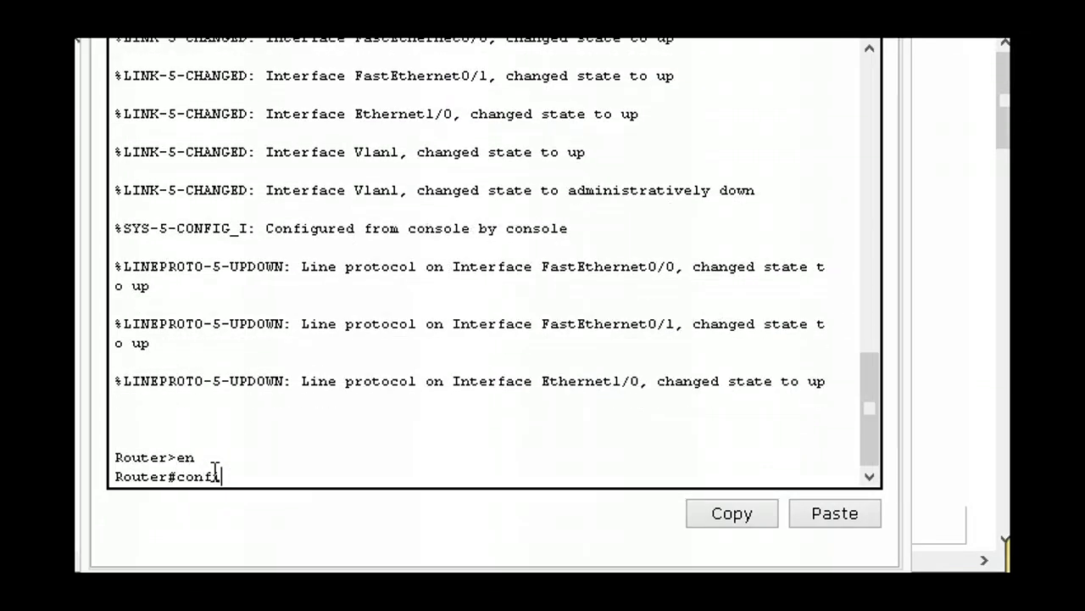
pyautogui.press('Return')
# Add a default route on Router4 with ip route 0.0.0.0 0.0.0.0 192.168.1.9, consulting the topology for the next hop.
pyautogui.write('ip route')
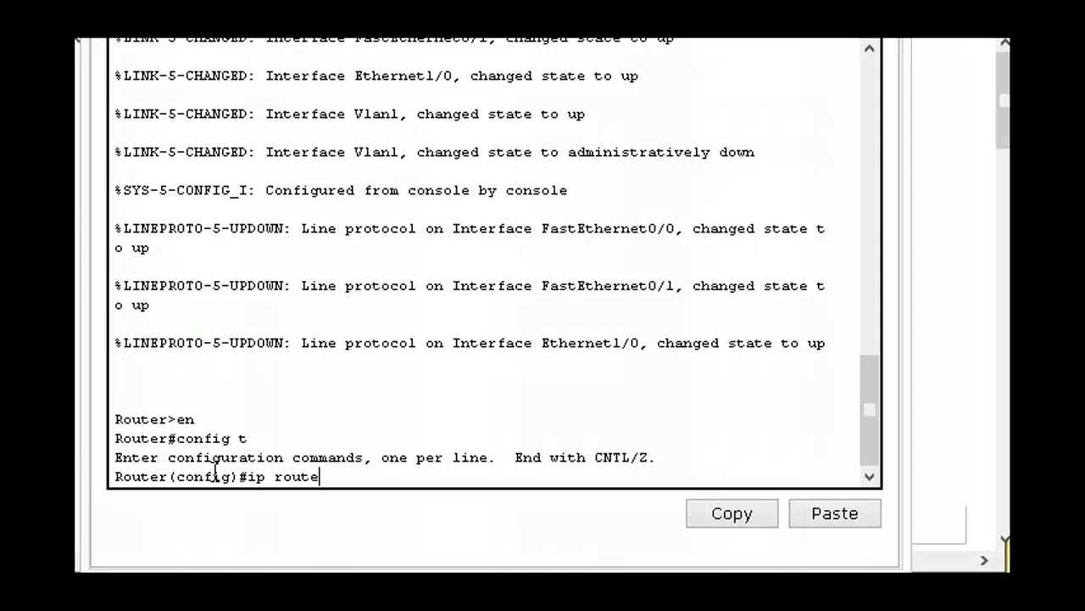
pyautogui.write(' 0.0.0.0 0.0.0.0')
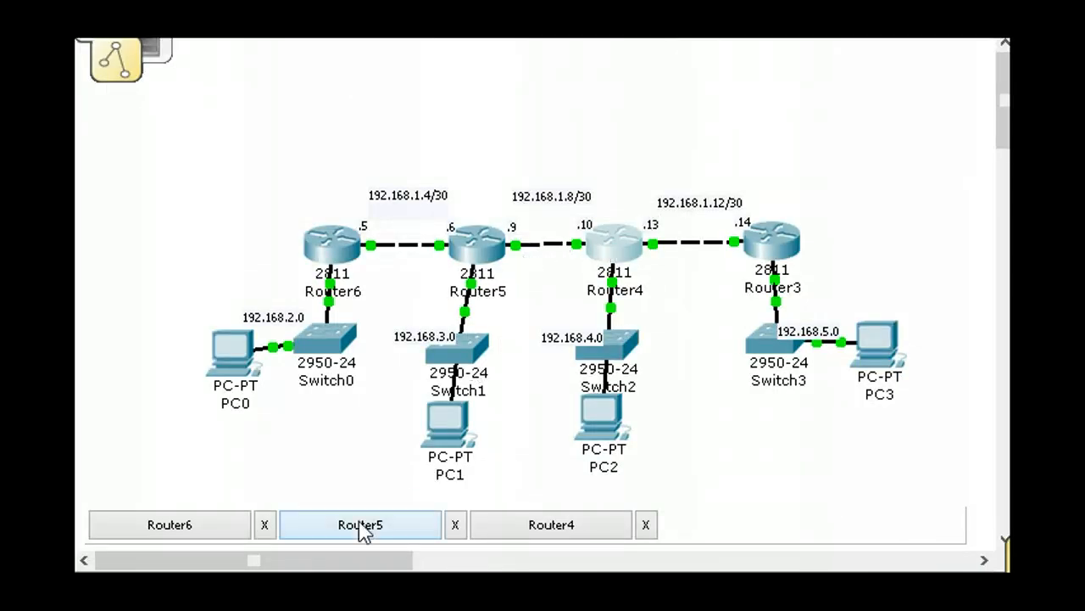
pyautogui.click(522, 525)
pyautogui.click(477, 481)
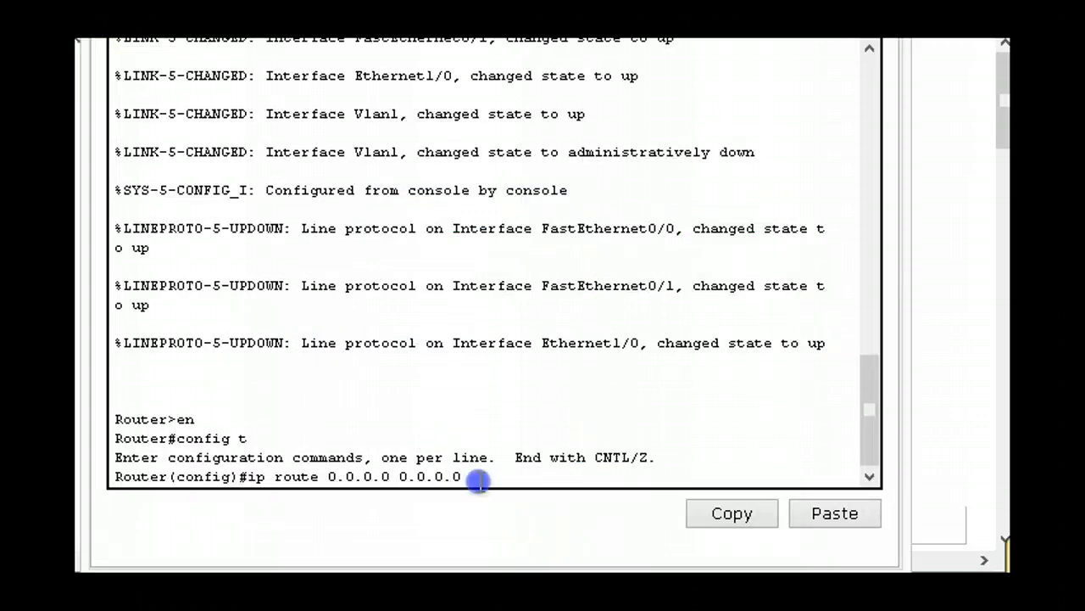
pyautogui.write('192.168.1.9')
pyautogui.press('Return')
# Add a static route on Router4 with ip route 192.168.5.0 255.255.255.0 192.168.1.14, checking the next hop in the topology, and minimize its window.
pyautogui.write('ig)#i')
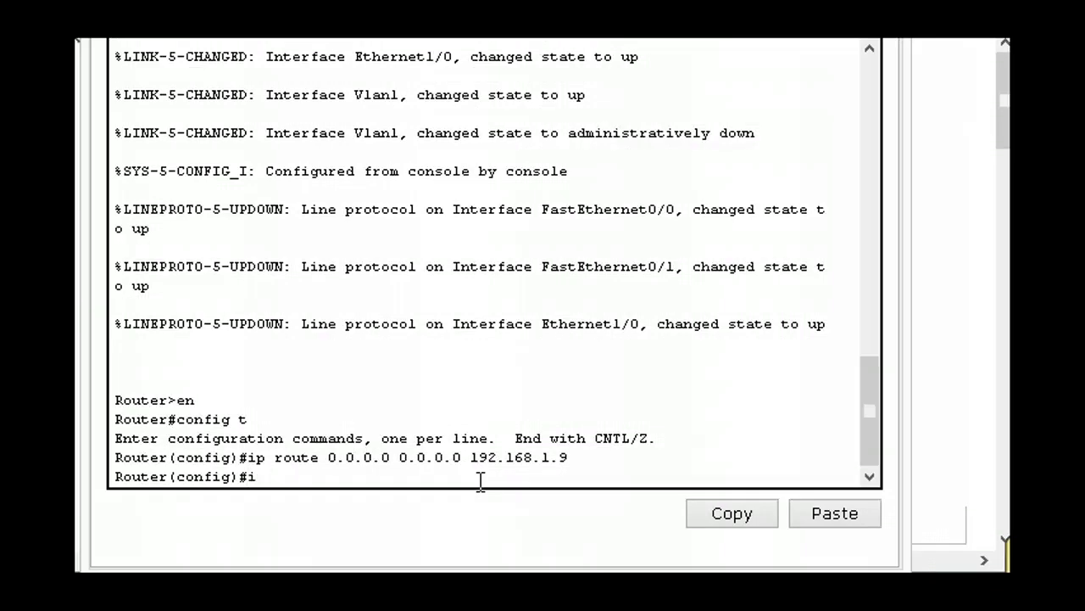
pyautogui.write('p route')
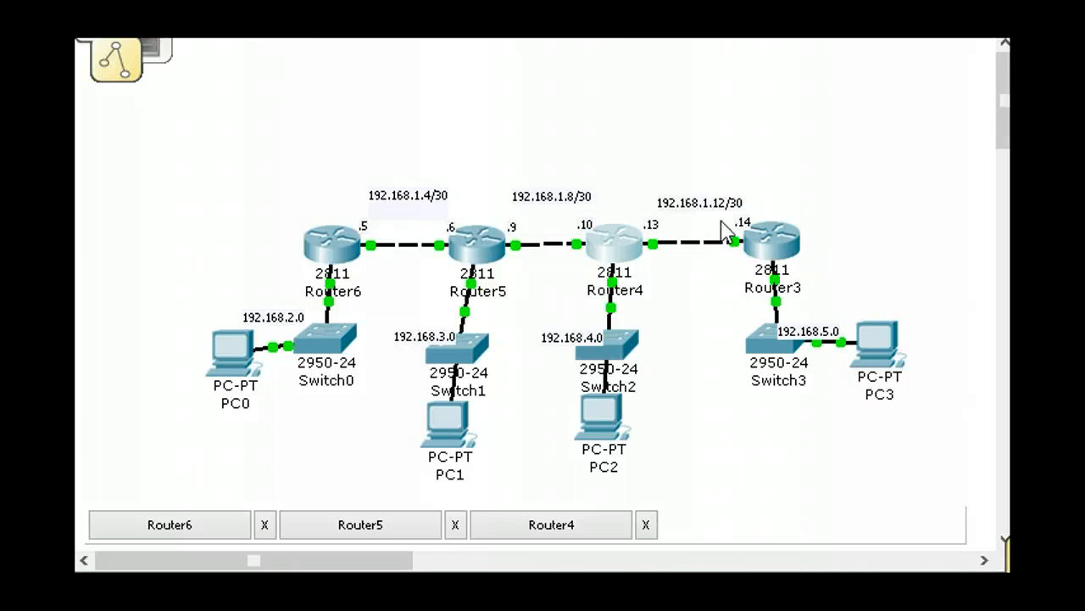
pyautogui.click(497, 525)
pyautogui.click(348, 480)
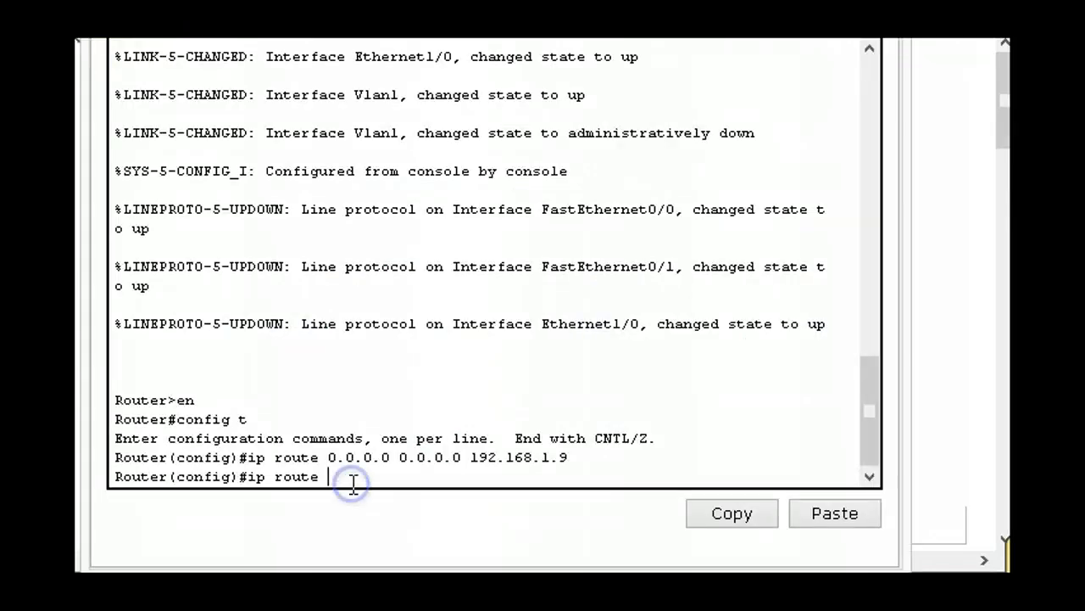
pyautogui.write('192.168.5.0 255.255.255.0')
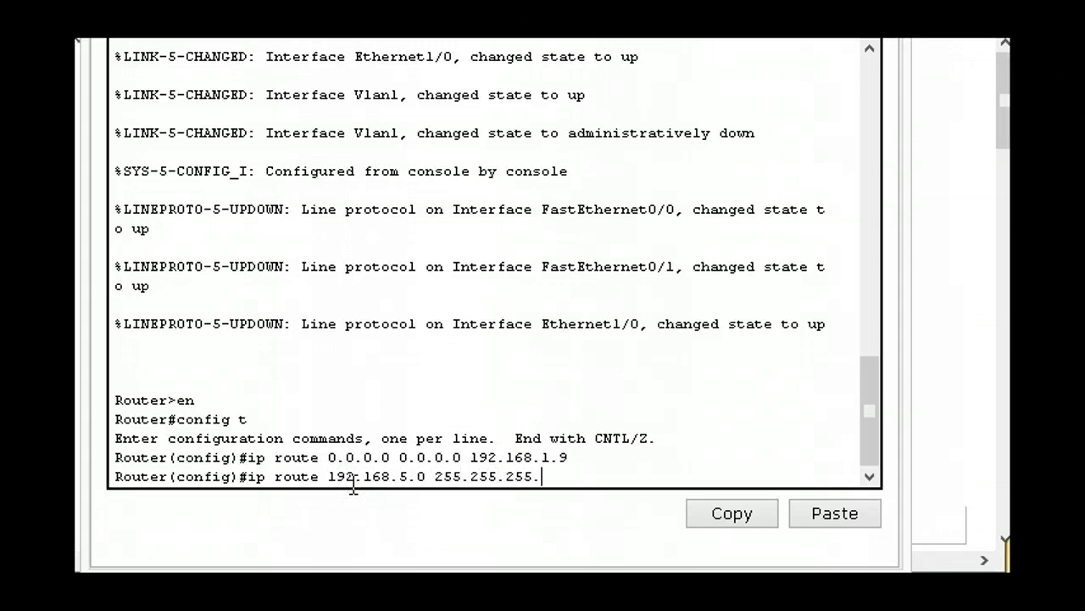
pyautogui.write(' 192.168.1.14')
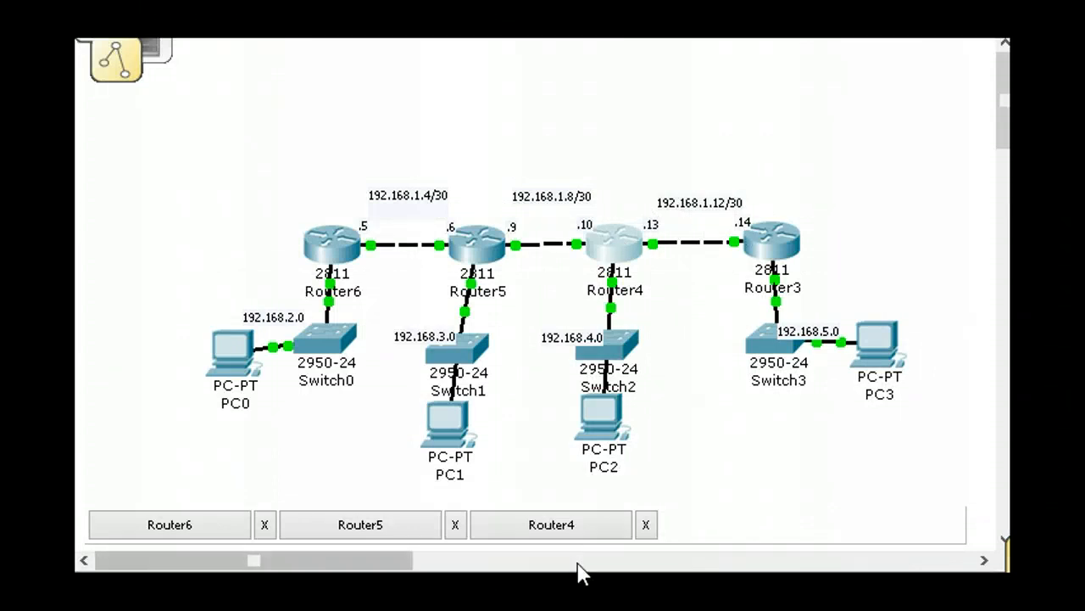
pyautogui.click(535, 521)
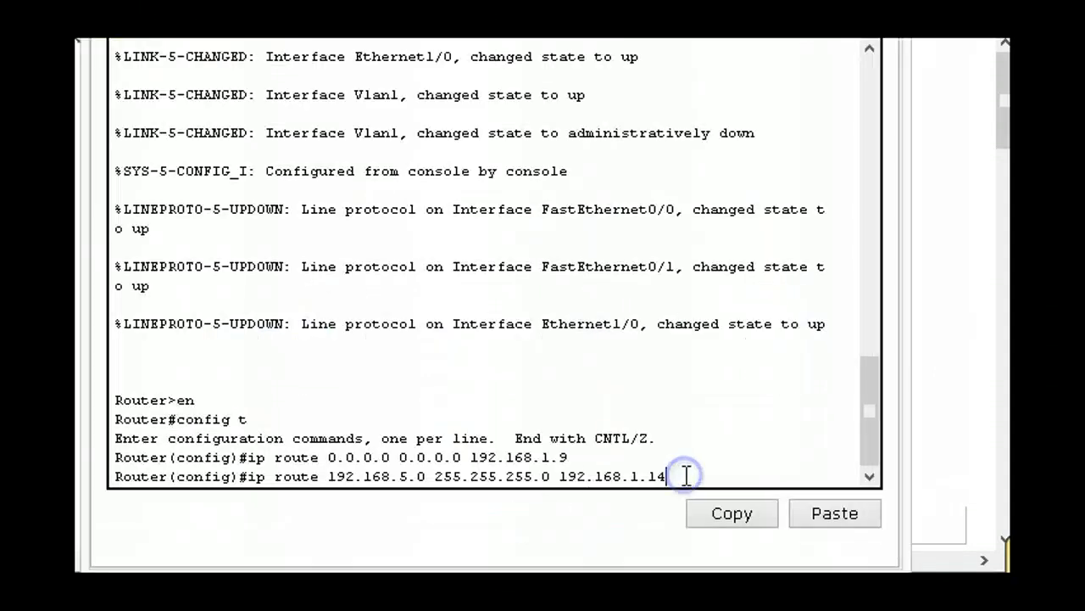
pyautogui.press('Return')
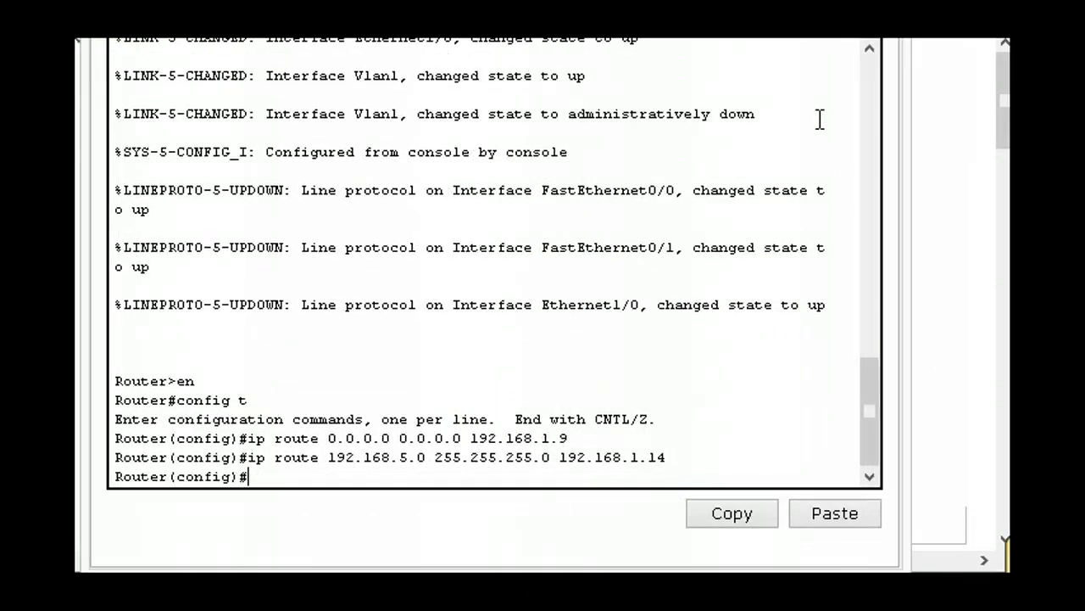
pyautogui.click(801, 39)
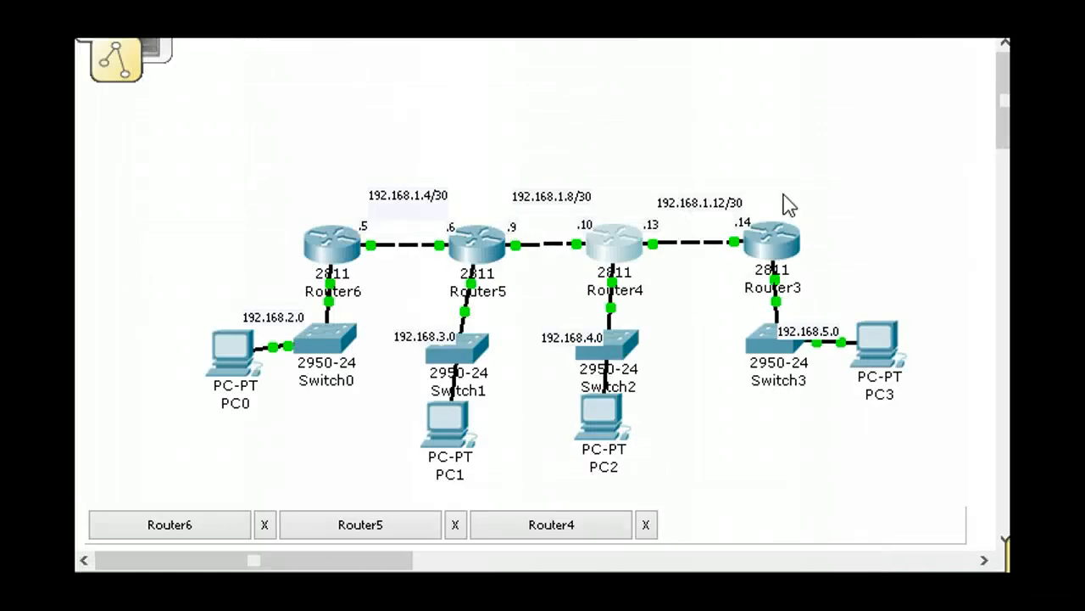
# Open Router3's command line and enter global configuration mode with en and config t.
pyautogui.click(775, 243)
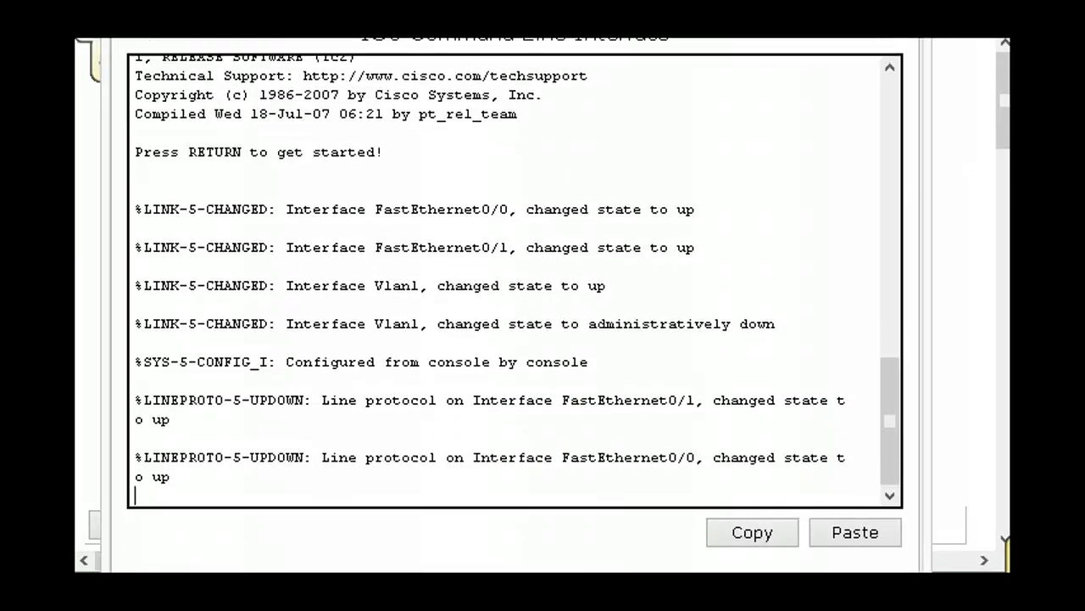
pyautogui.click(200, 477)
pyautogui.press('Return')
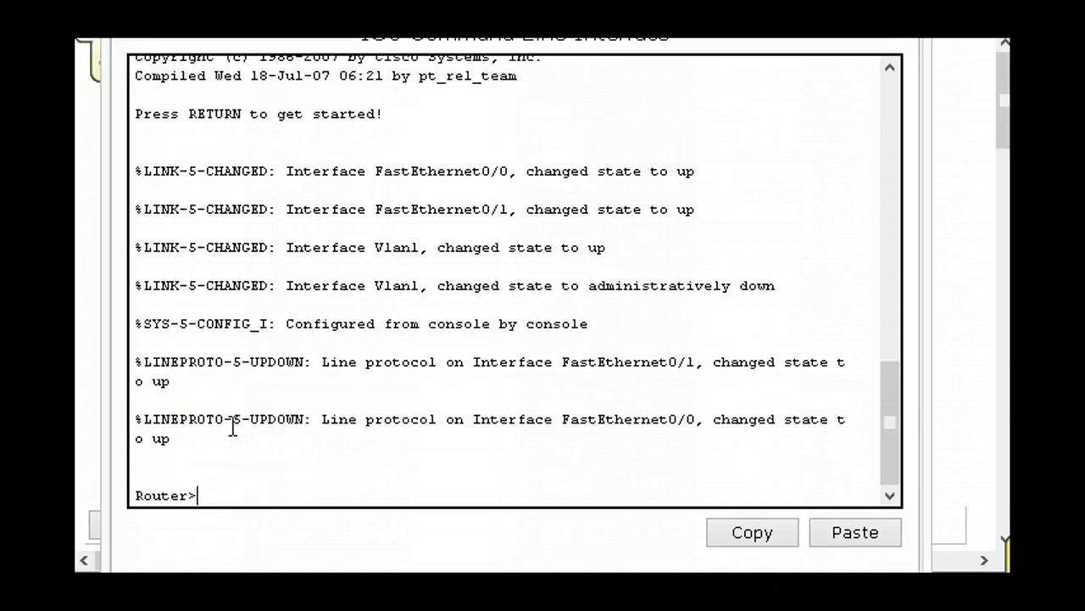
pyautogui.write('en')
pyautogui.press('Return')
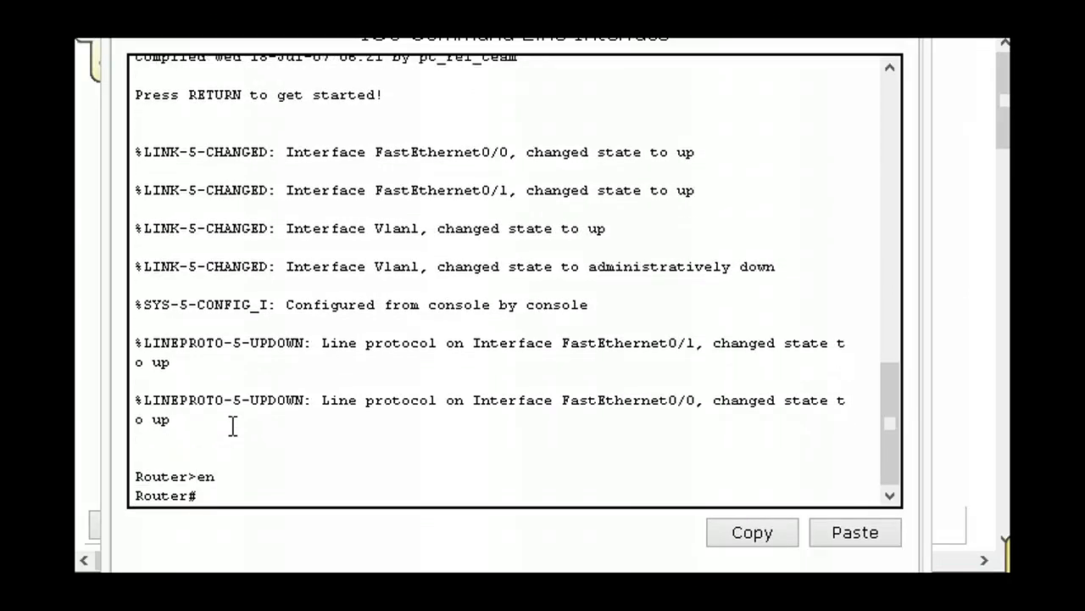
pyautogui.write('config ty')
pyautogui.press('Return')
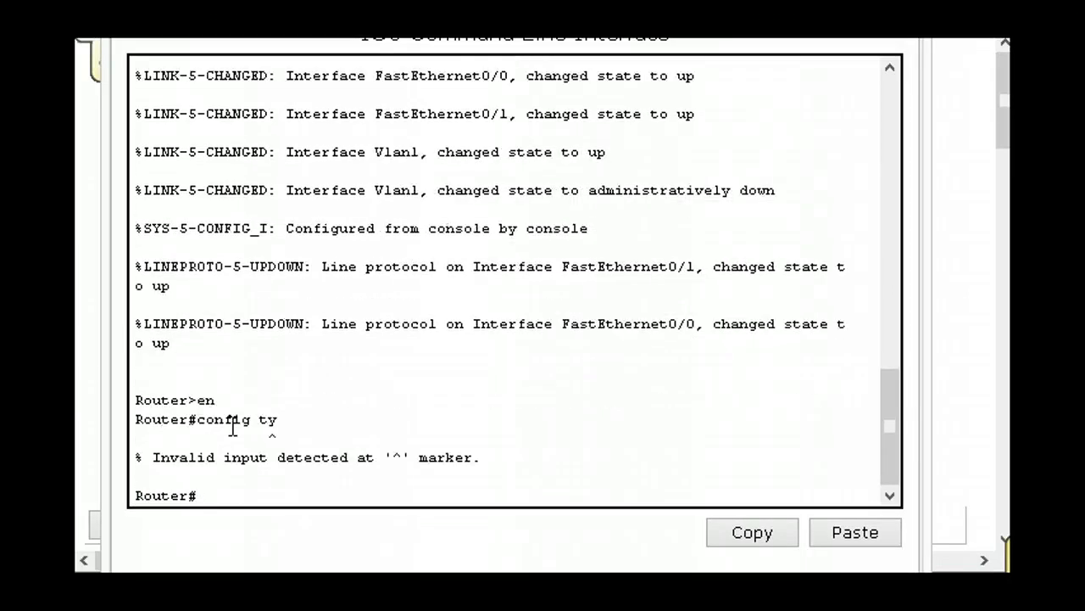
pyautogui.press('Up')
pyautogui.press('BackSpace')
pyautogui.press('Return')
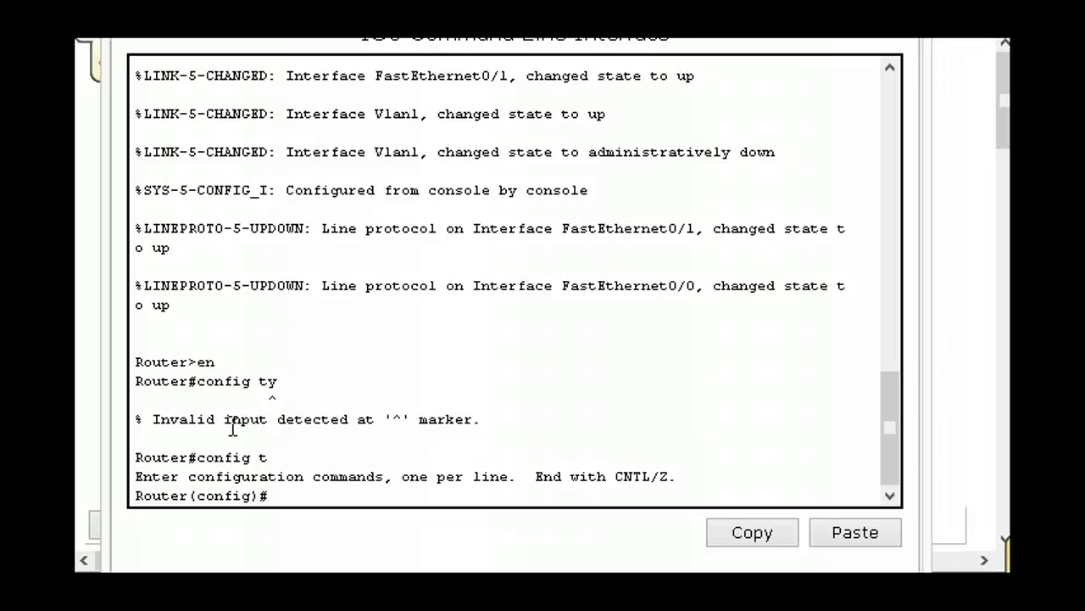
# Add a default route on Router3 with ip route 0.0.0.0 0.0.0.0 192.168.1.13, consulting the topology for the next hop.
pyautogui.write('ip route 0.0.0.0 ')
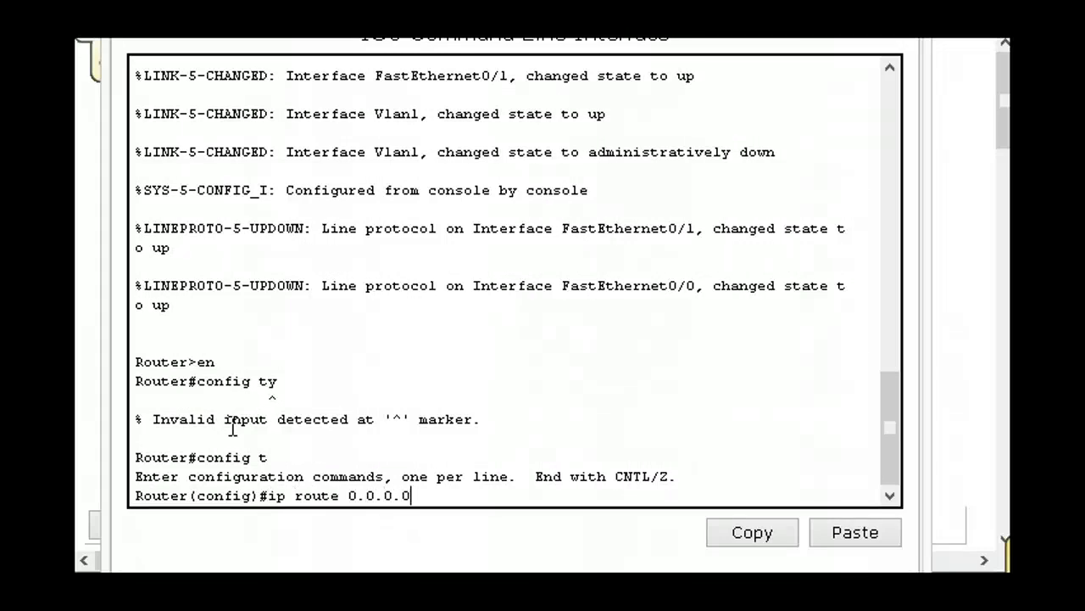
pyautogui.write('0.0.0.0')
pyautogui.click(811, 39)
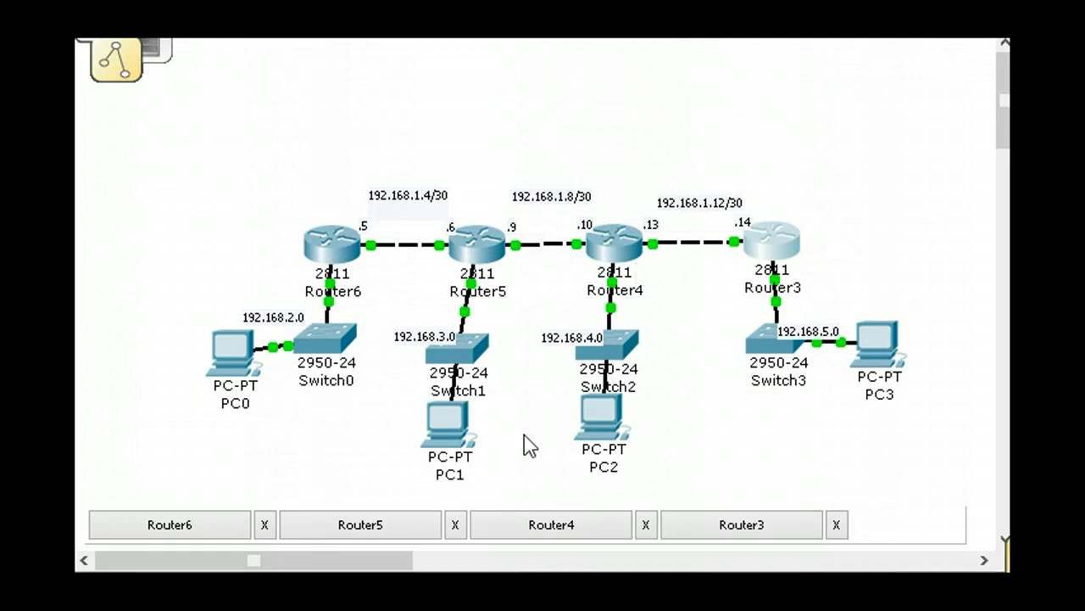
pyautogui.click(722, 527)
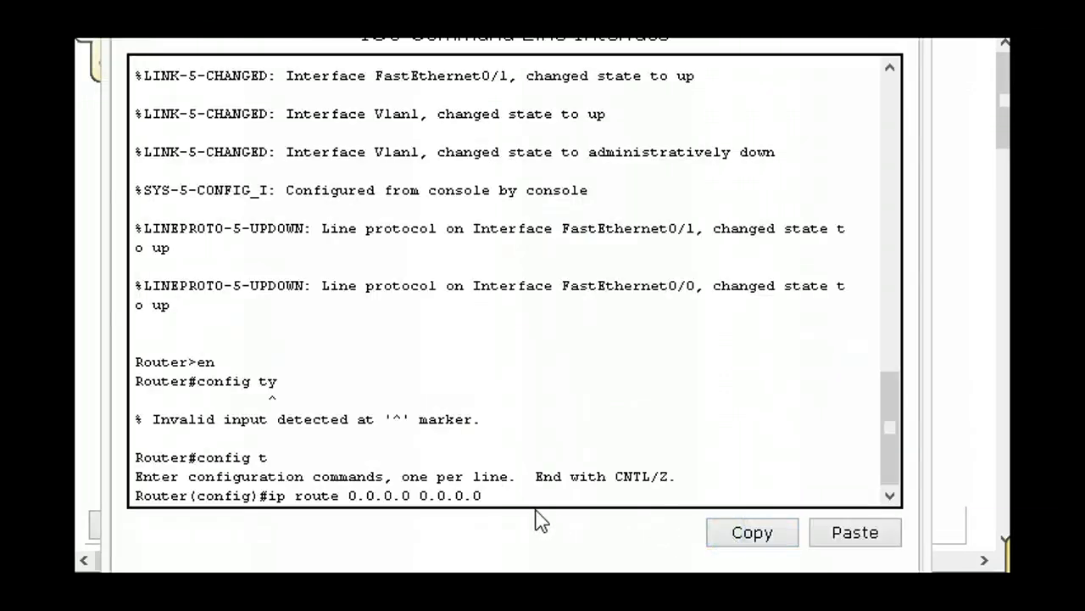
pyautogui.write('192.168.1.13')
pyautogui.press('Return')
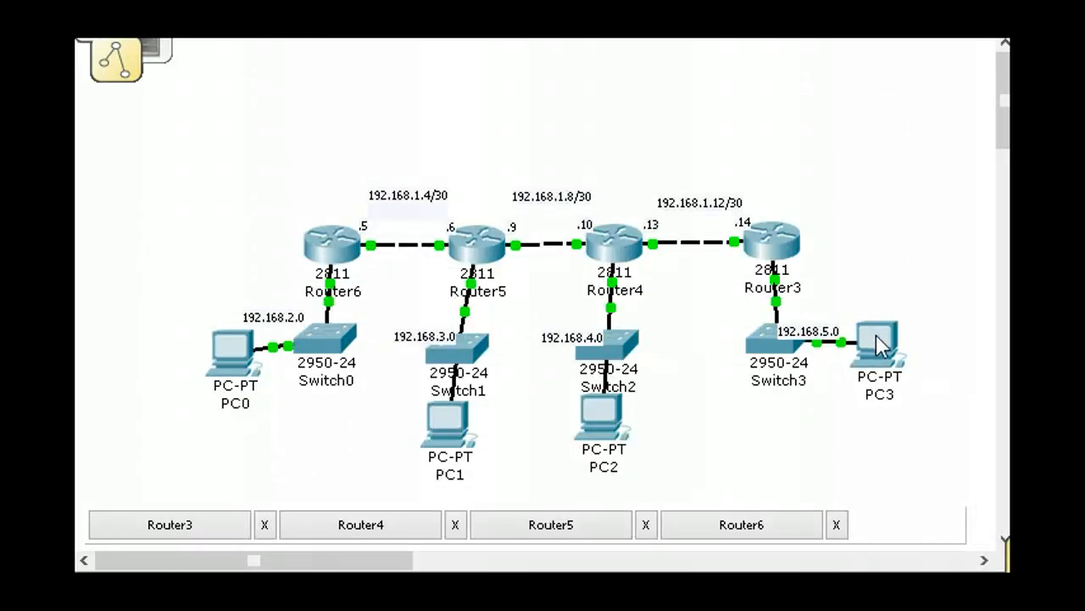
# Check PC3's address details in the topology, open PC3, reposition its window and bring up its command prompt.
pyautogui.moveTo(876, 335)
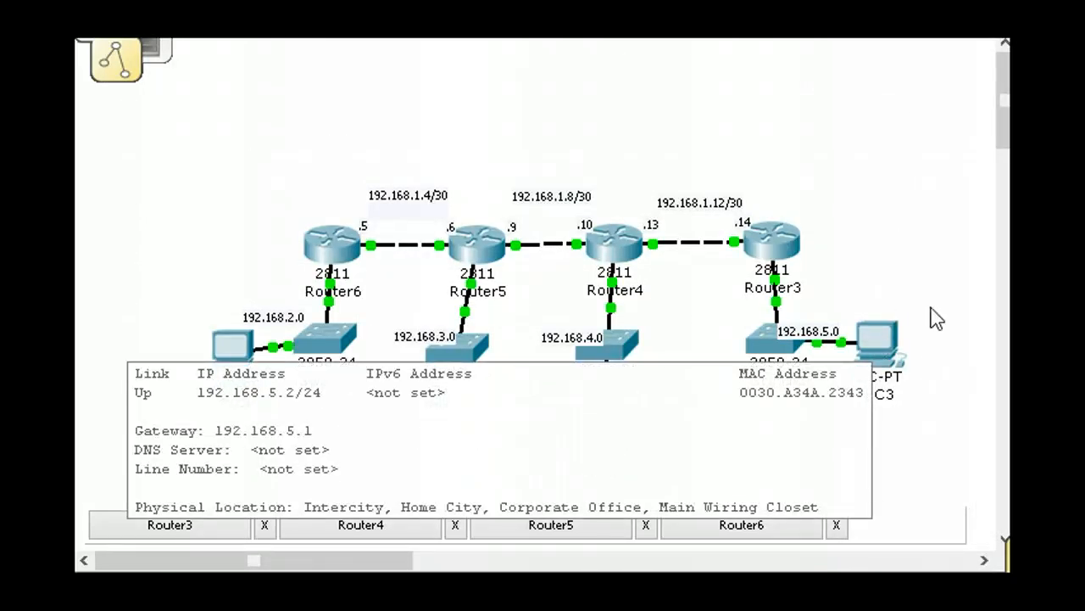
pyautogui.click(933, 259)
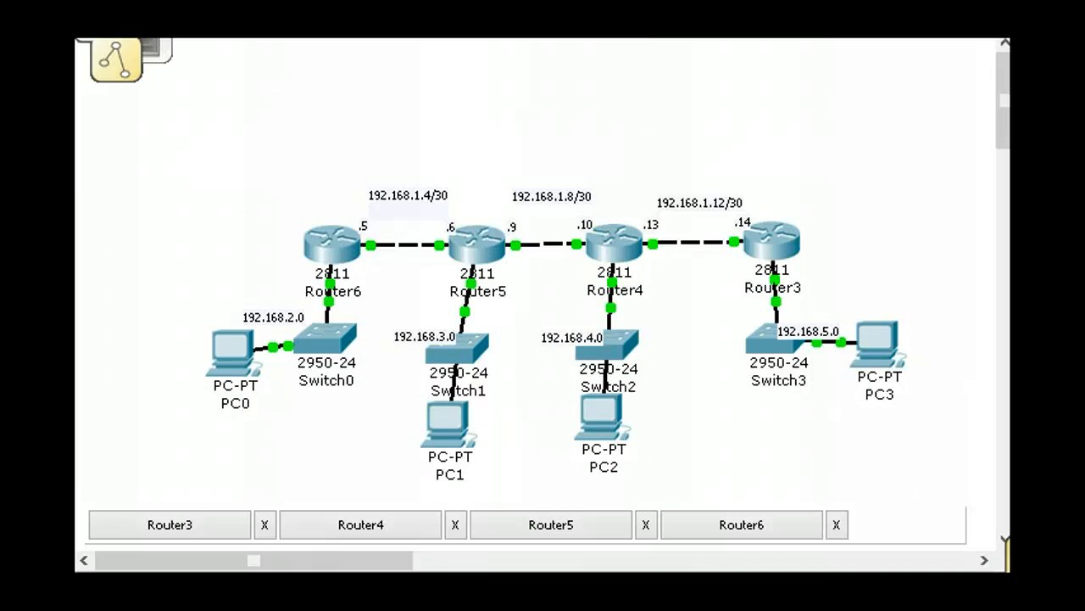
pyautogui.moveTo(871, 340)
pyautogui.mouseDown()
pyautogui.moveTo(806, 194)
pyautogui.moveTo(490, 167)
pyautogui.moveTo(226, 323)
pyautogui.moveTo(242, 359)
pyautogui.moveTo(232, 348)
pyautogui.mouseUp()
pyautogui.click(887, 356)
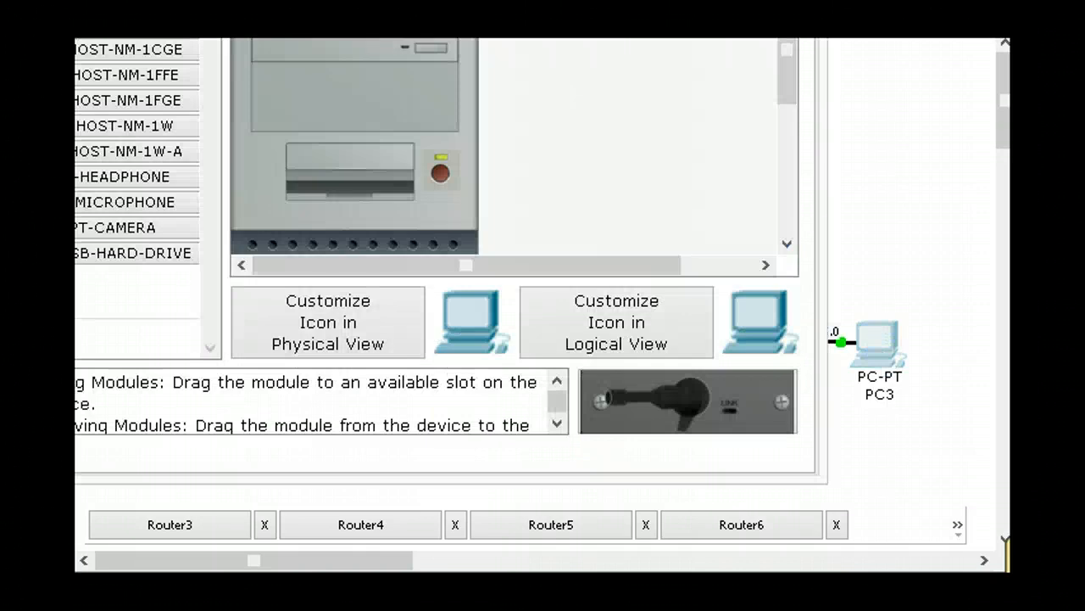
pyautogui.moveTo(424, 39); pyautogui.dragTo(592, 183)
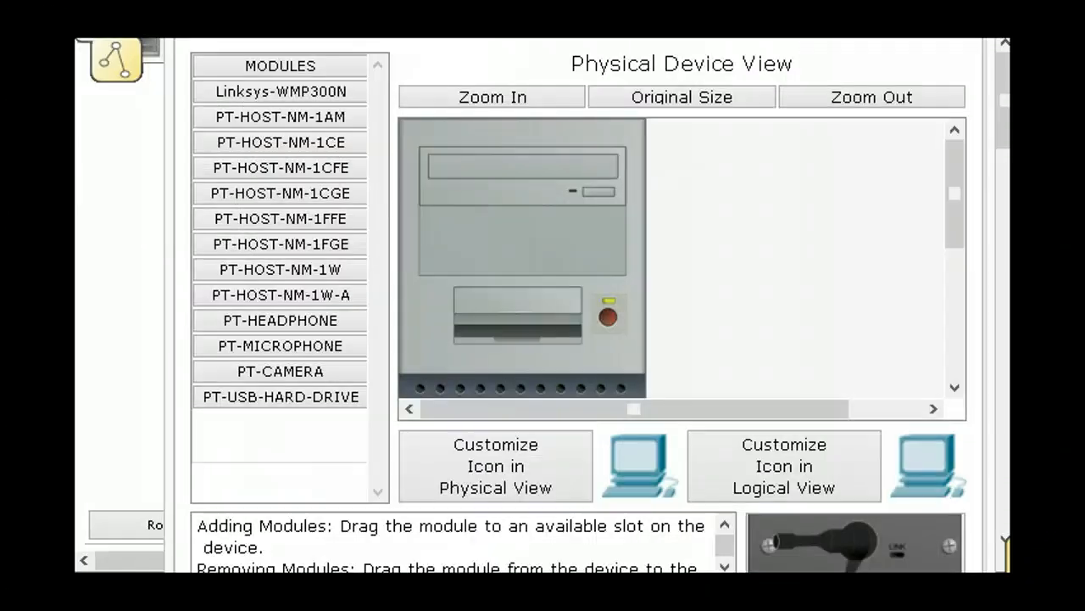
pyautogui.click(407, 28)
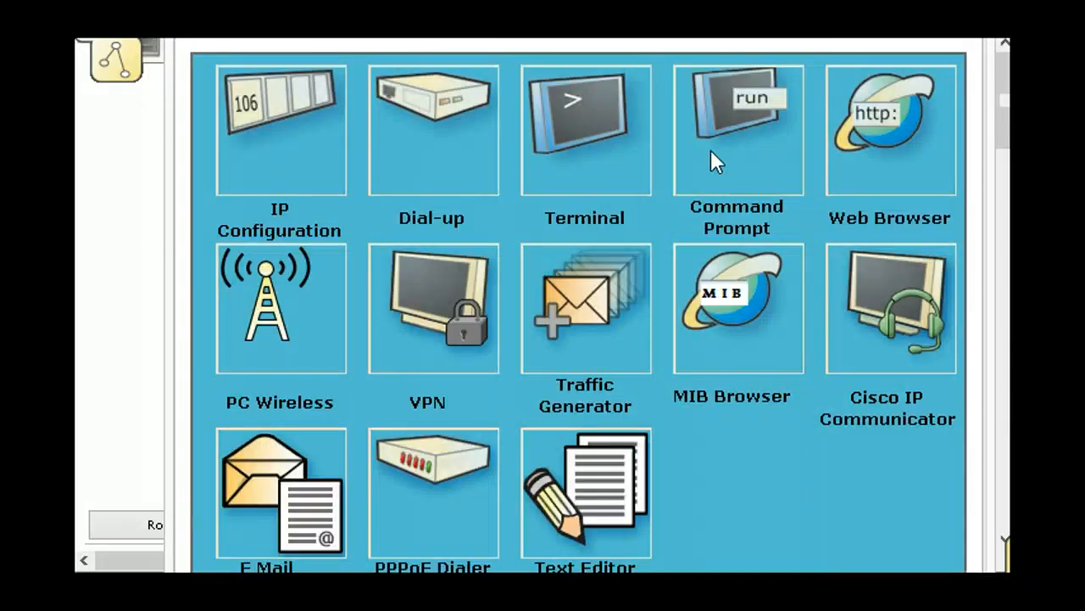
pyautogui.click(737, 152)
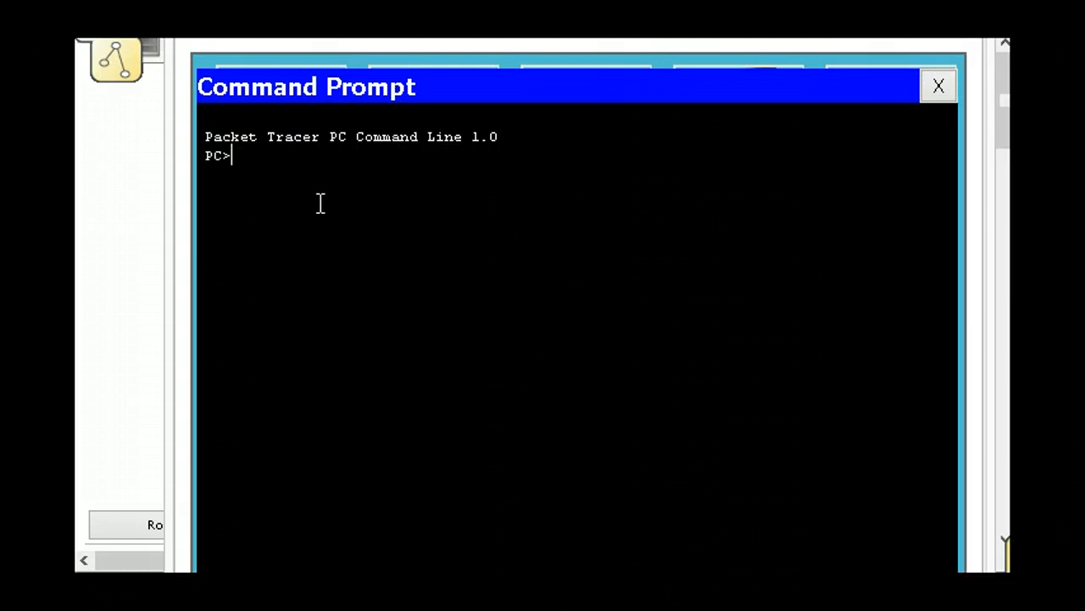
# Trace the route from PC3 to PC0 with tracert 192.168.2.2.
pyautogui.write('tracert 192')
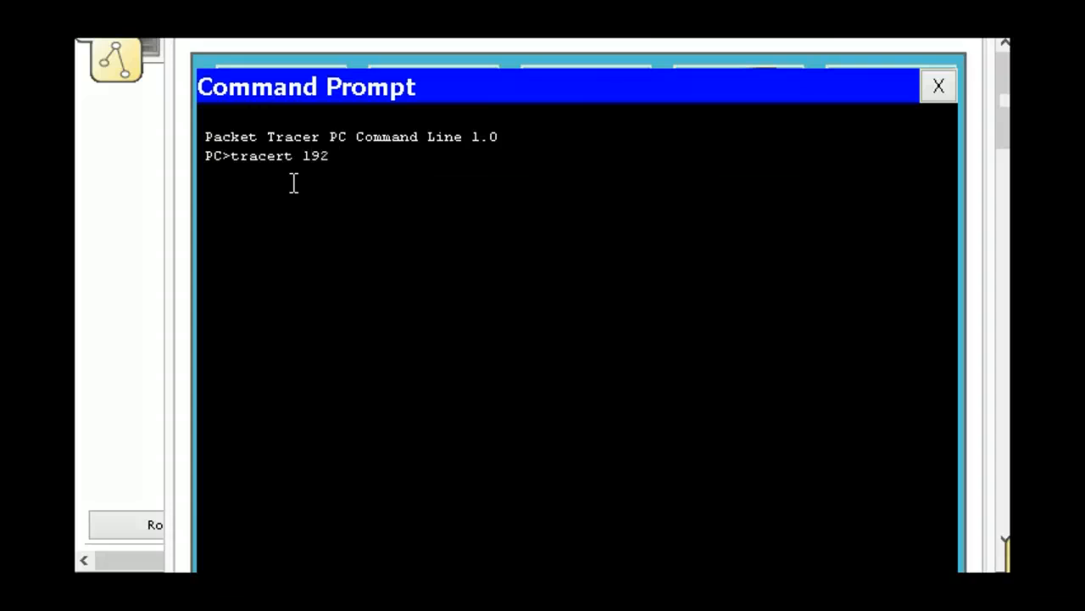
pyautogui.write('.168.2.2')
pyautogui.press('Return')
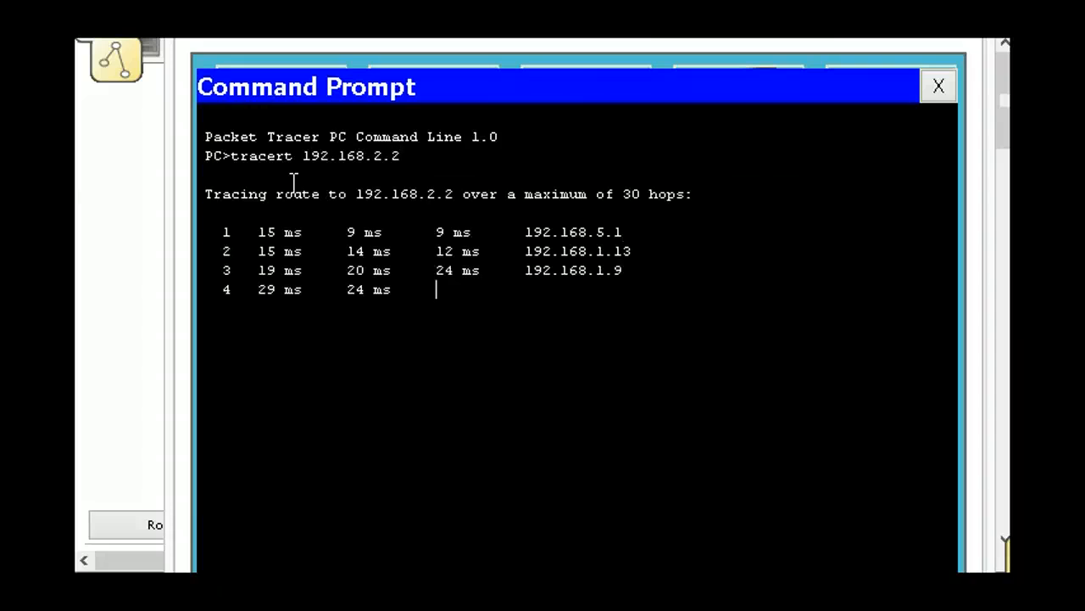